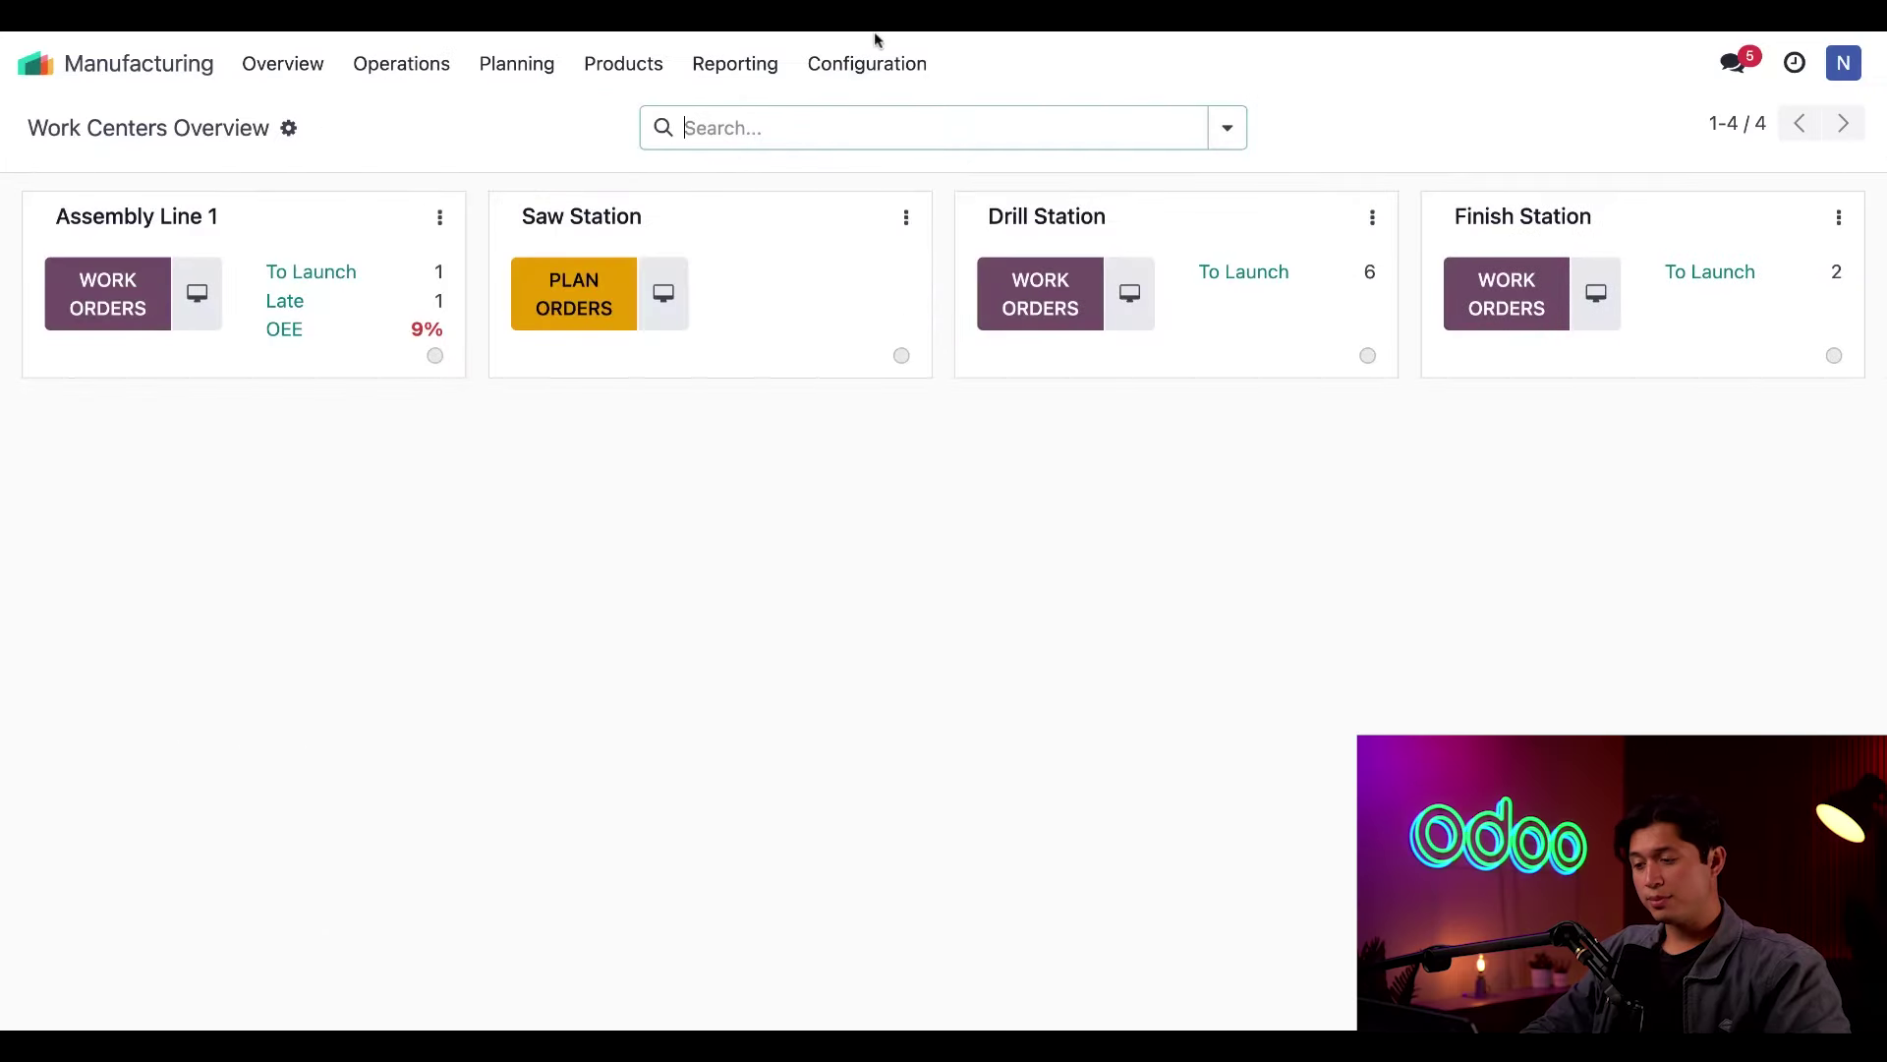
Create a new work center named Assembly Line 2 with code ASI2
click(867, 63)
click(880, 157)
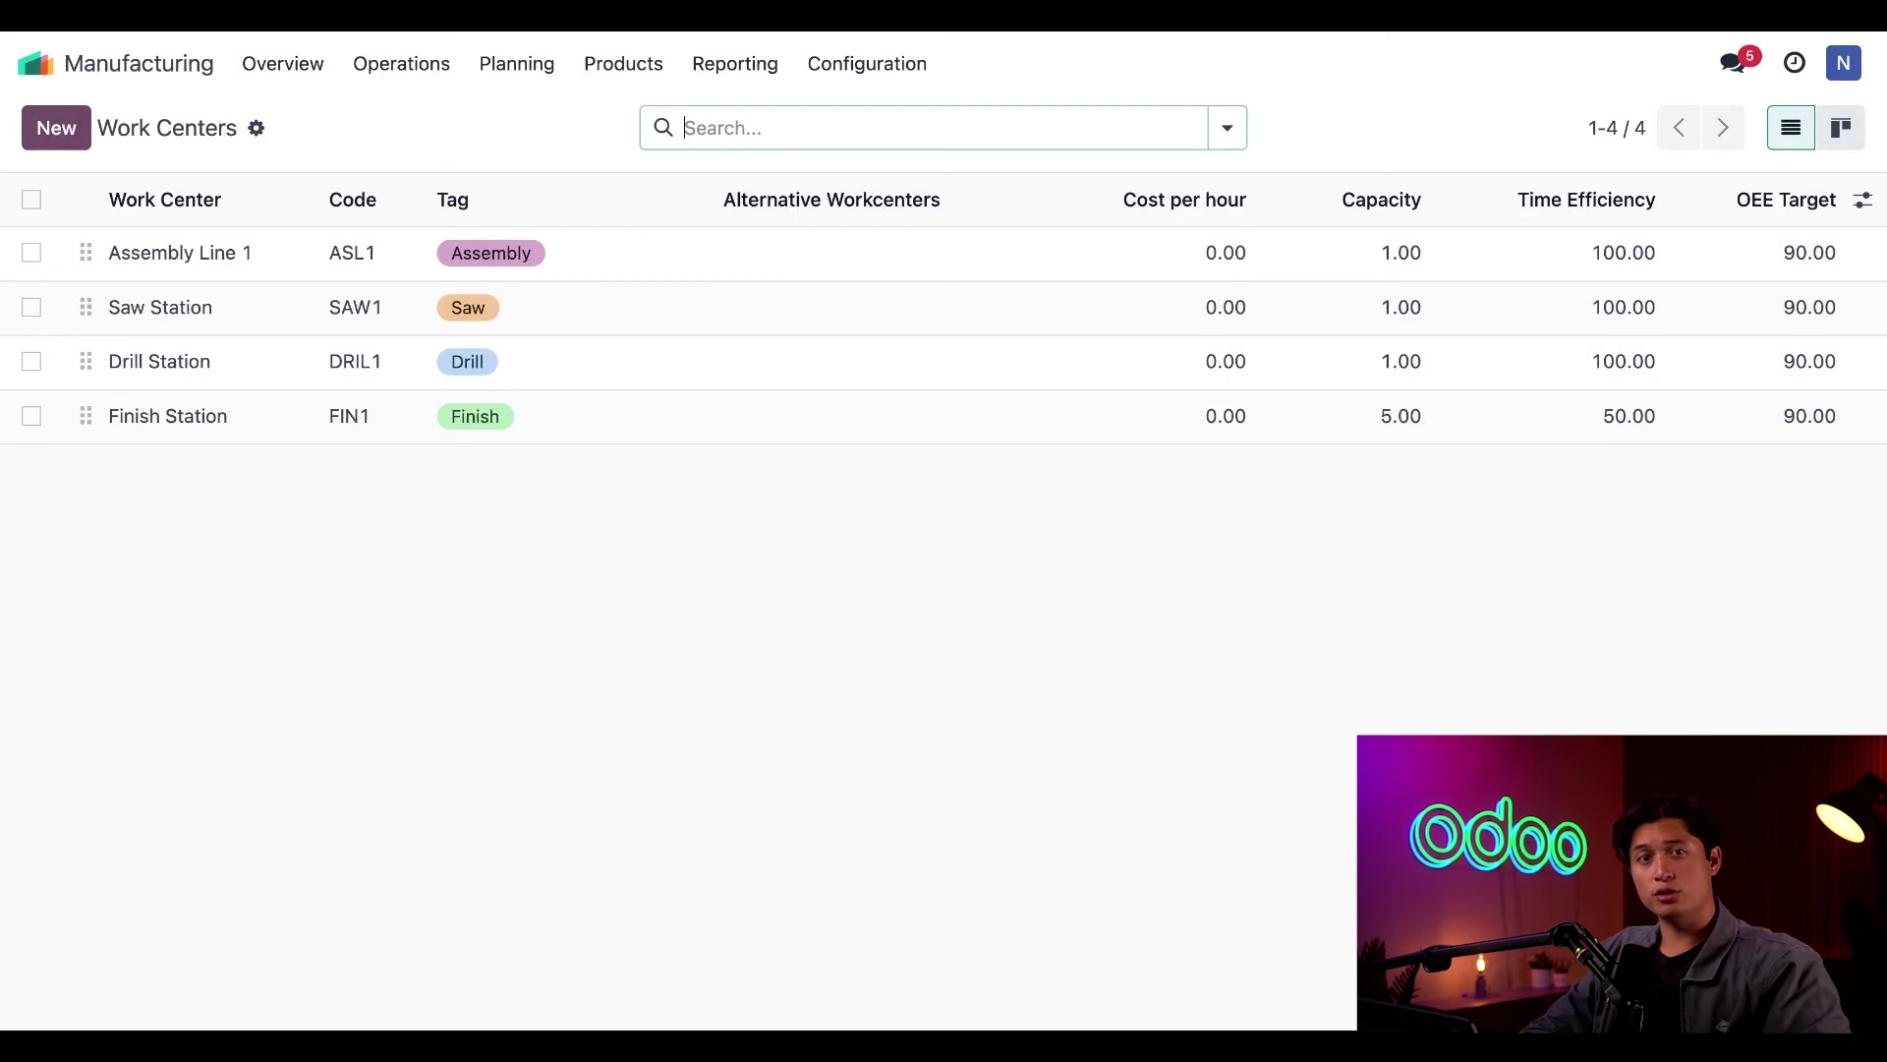
click(56, 128)
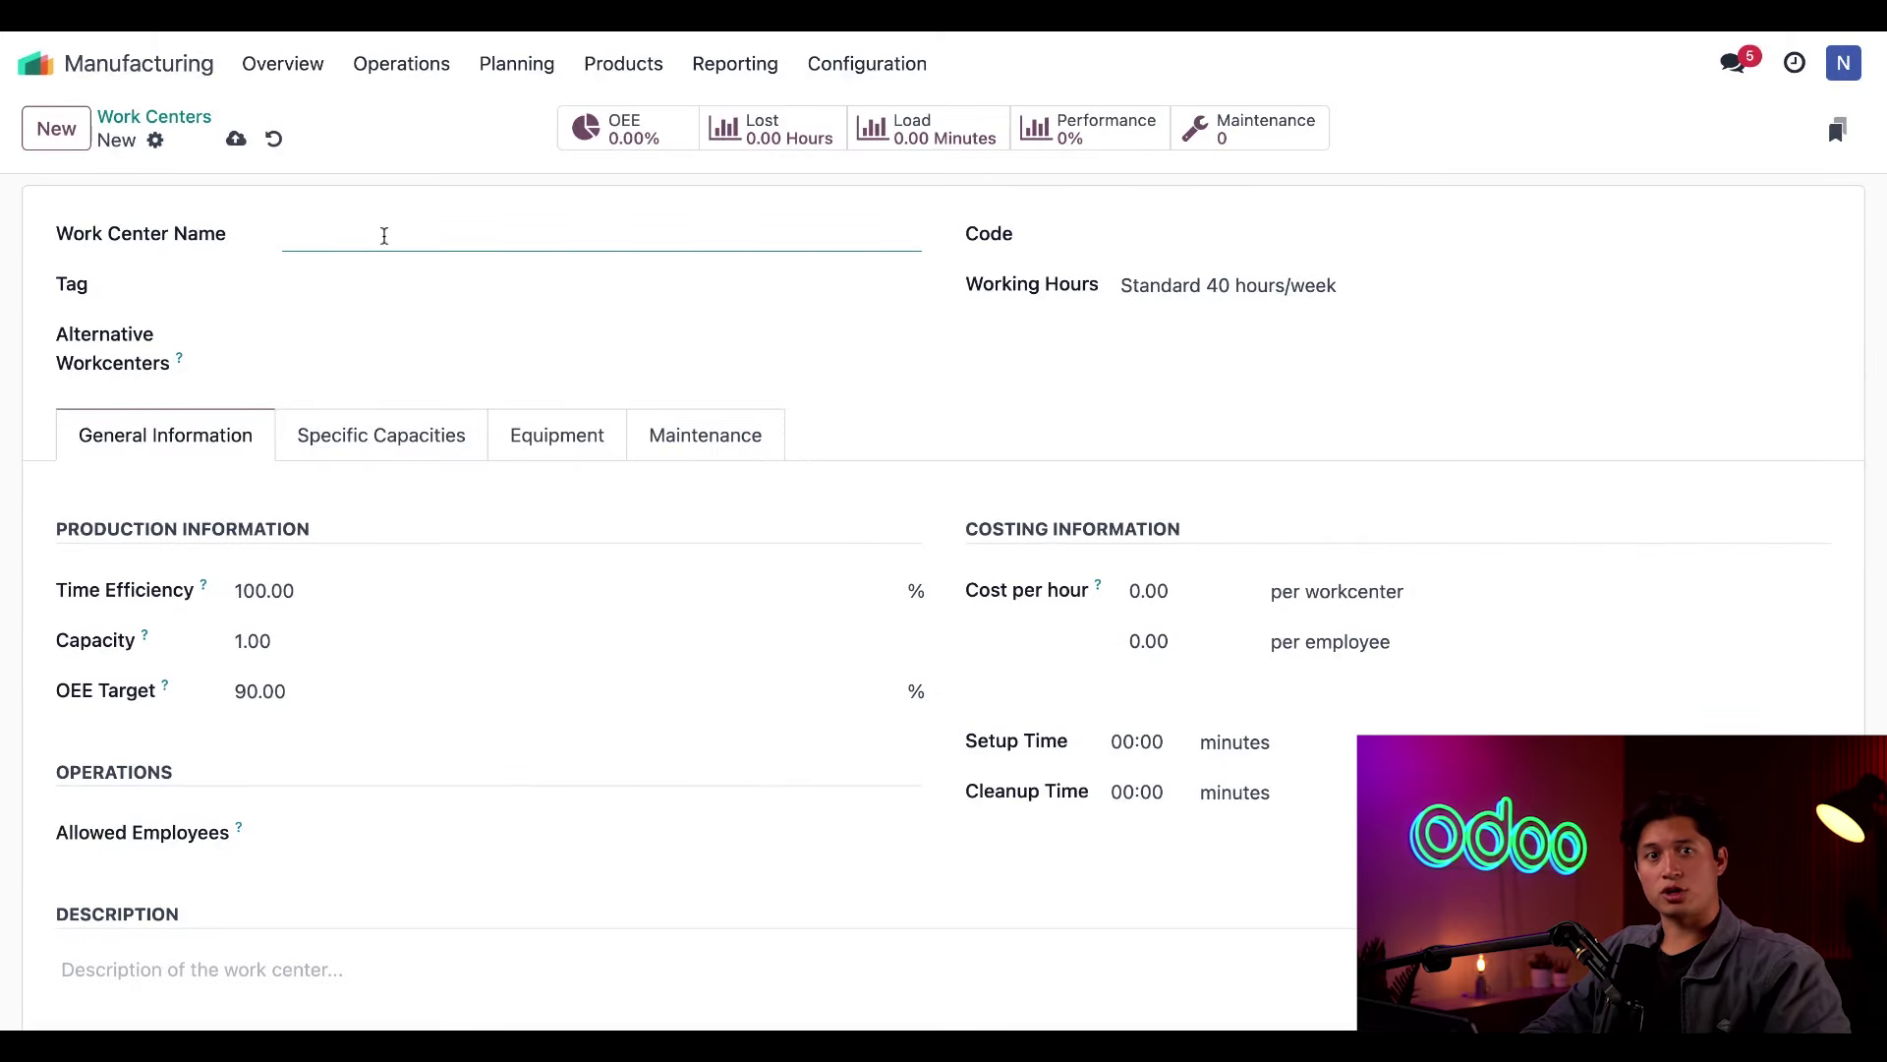
text(Assem)
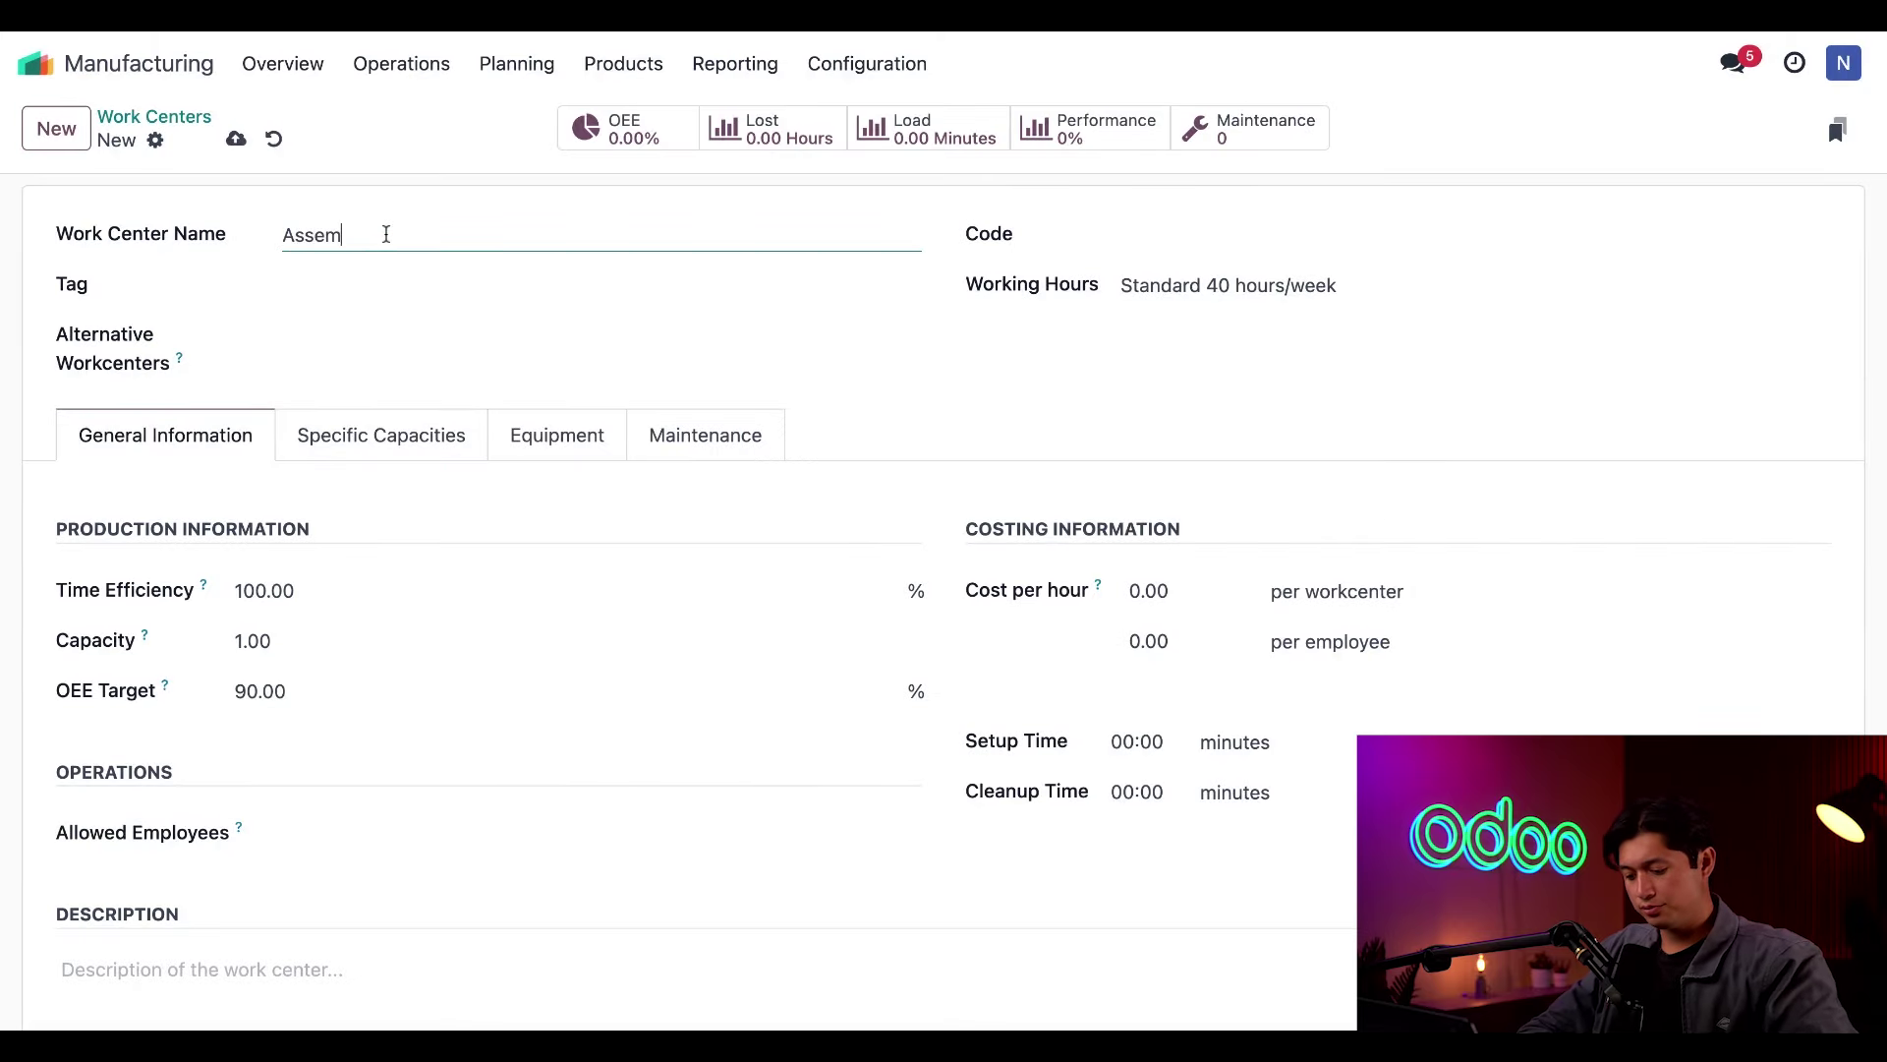
text(bly Line 2)
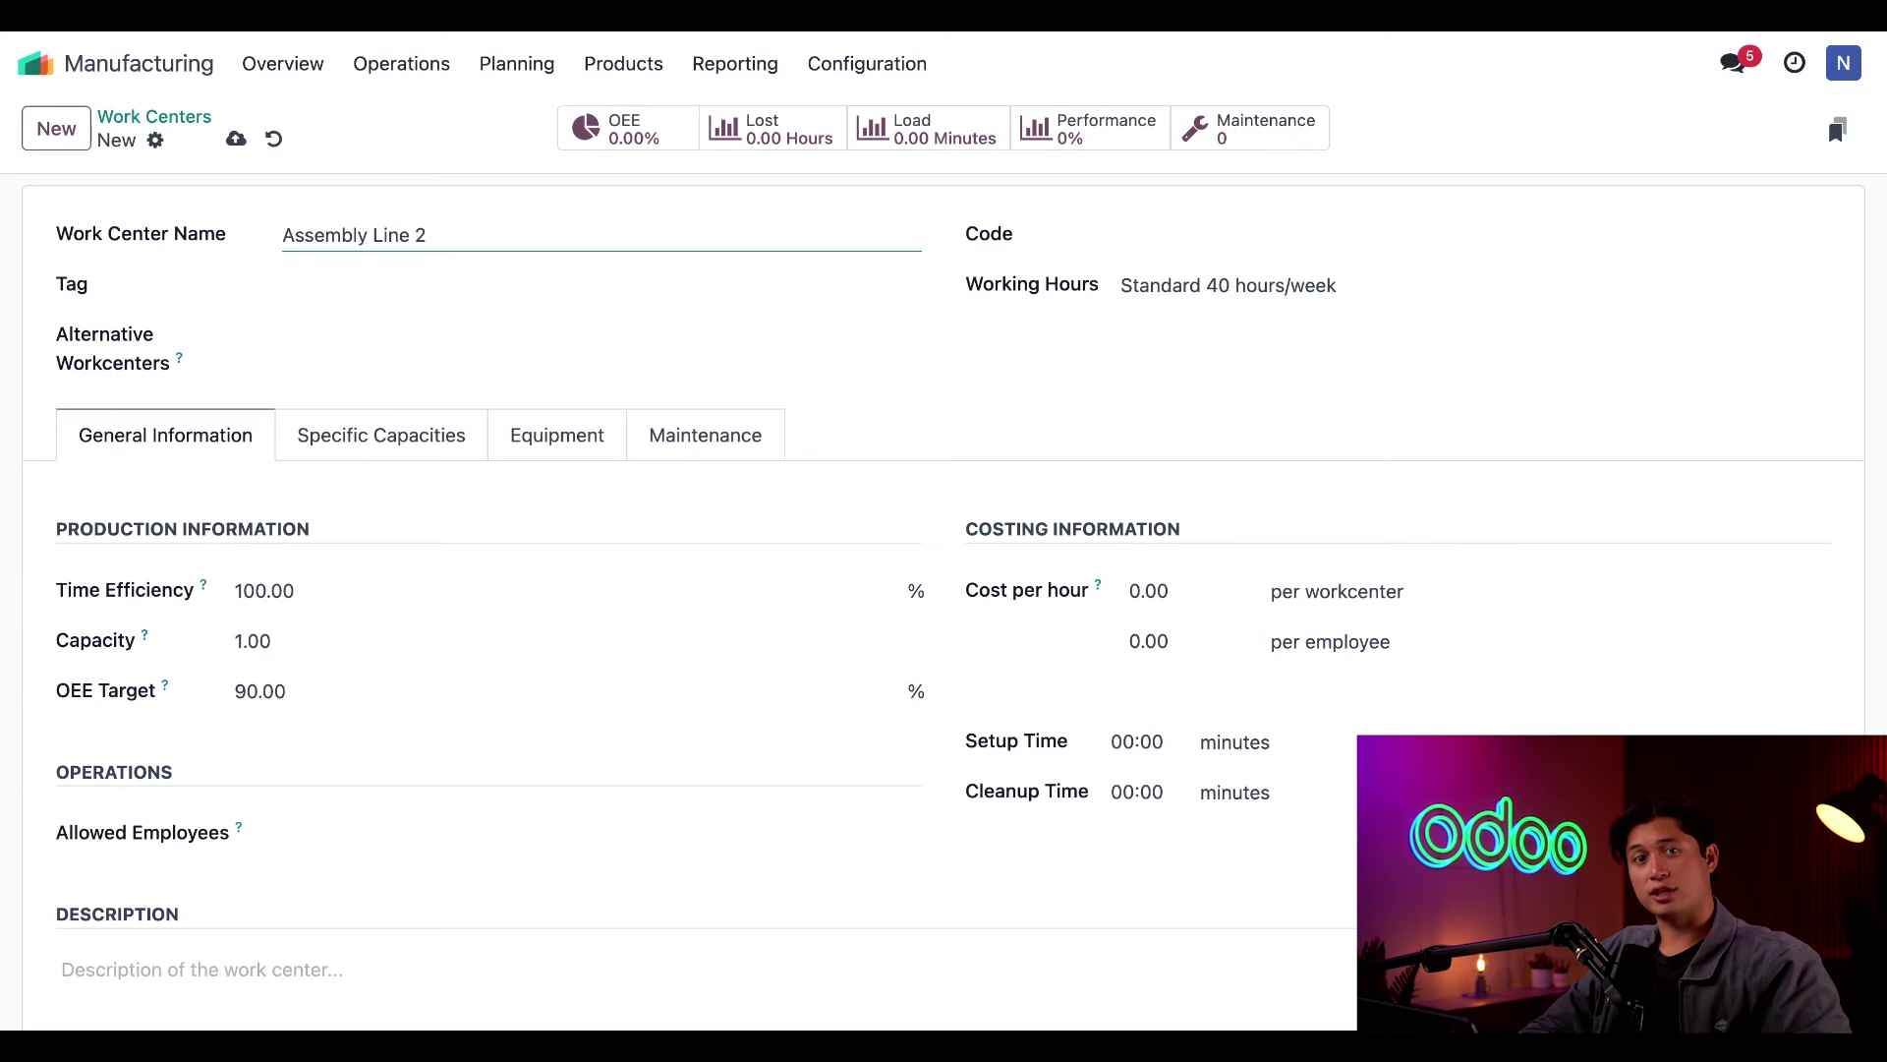
click(1210, 240)
text(ASI2)
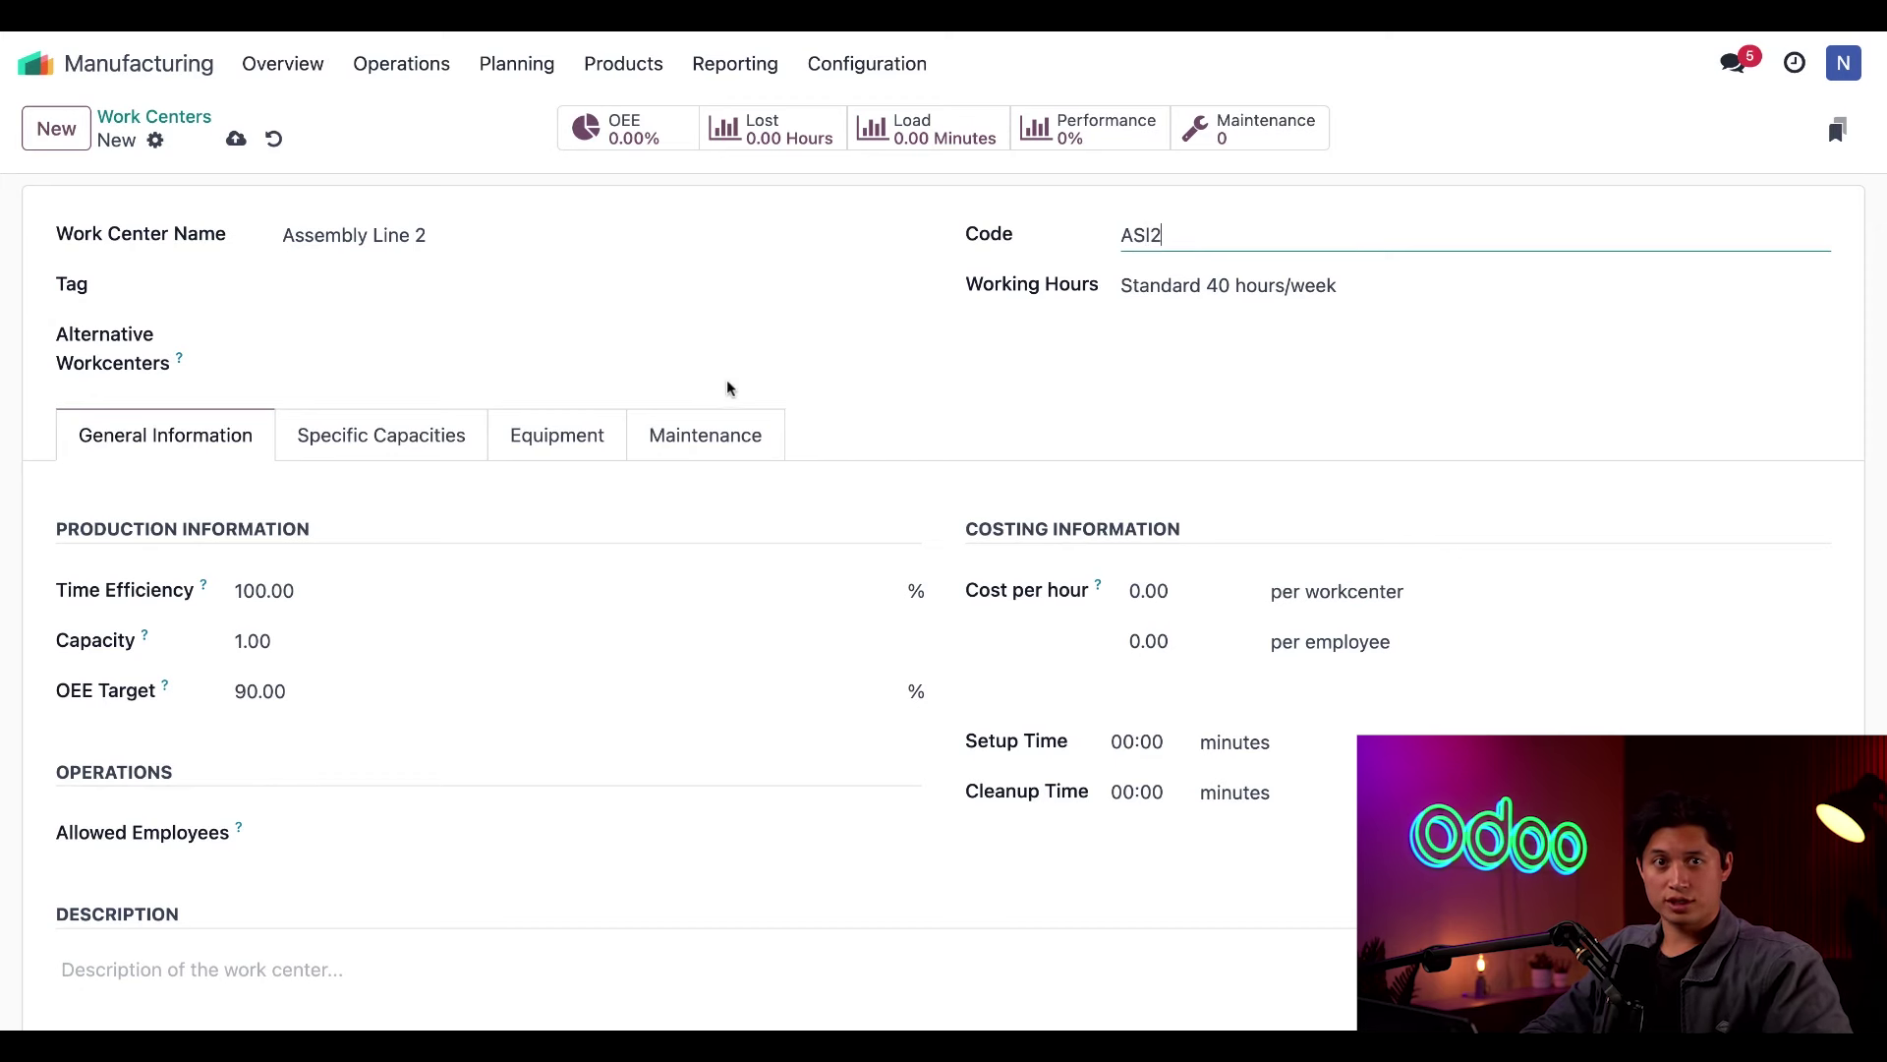
Tag it Assembly and set Assembly Line 1 as its alternative work center
click(394, 291)
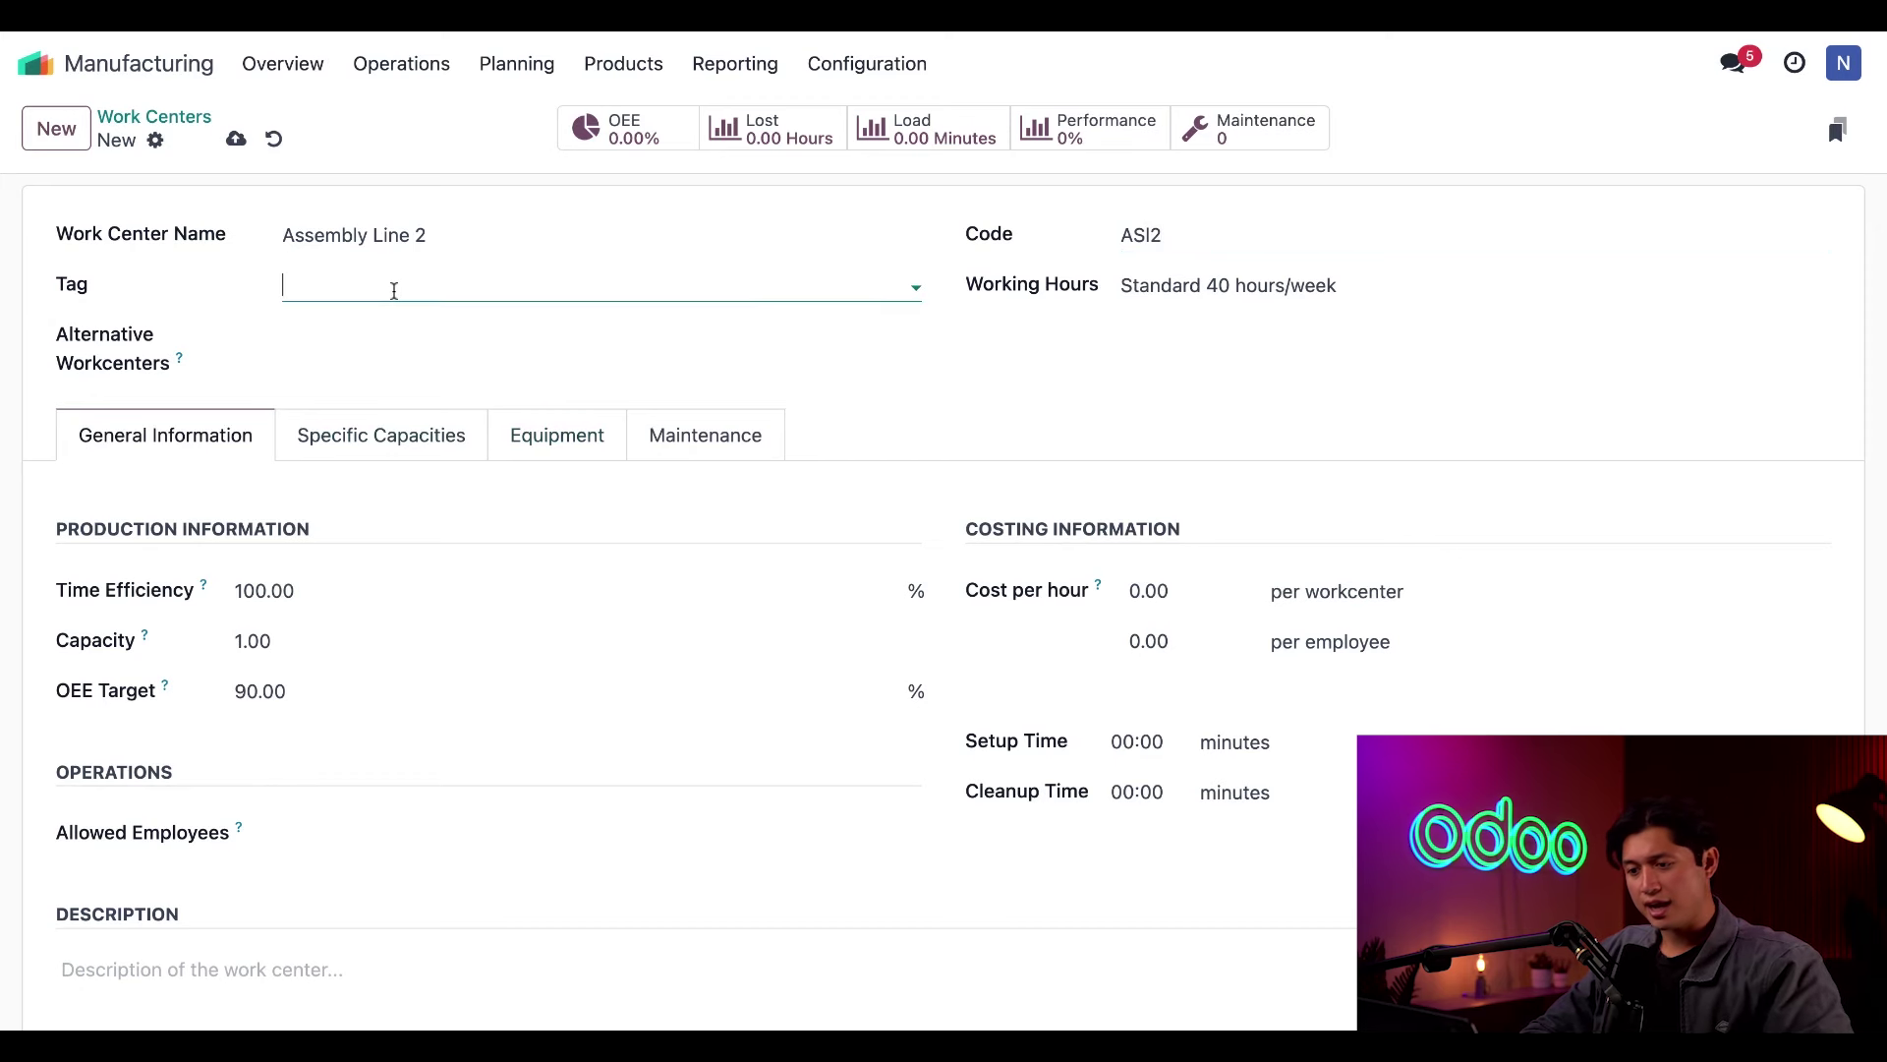
click(392, 339)
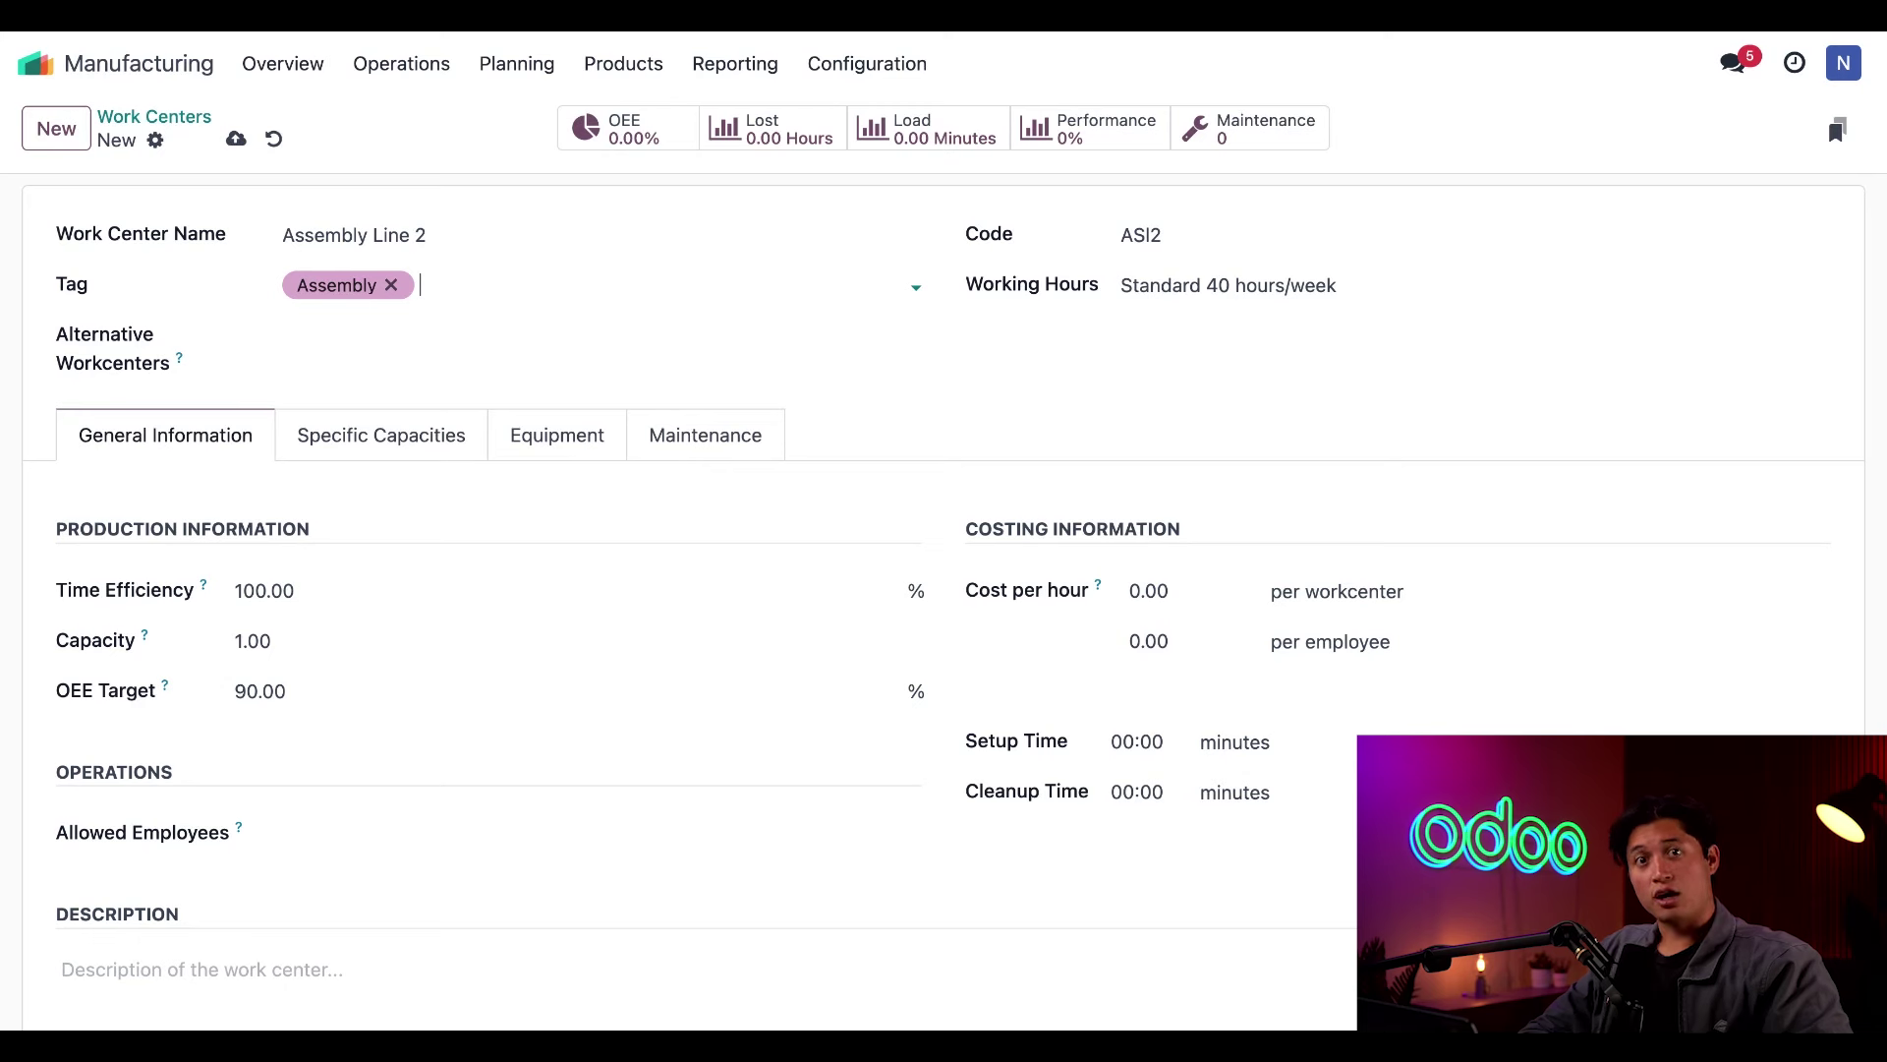
click(380, 338)
click(382, 376)
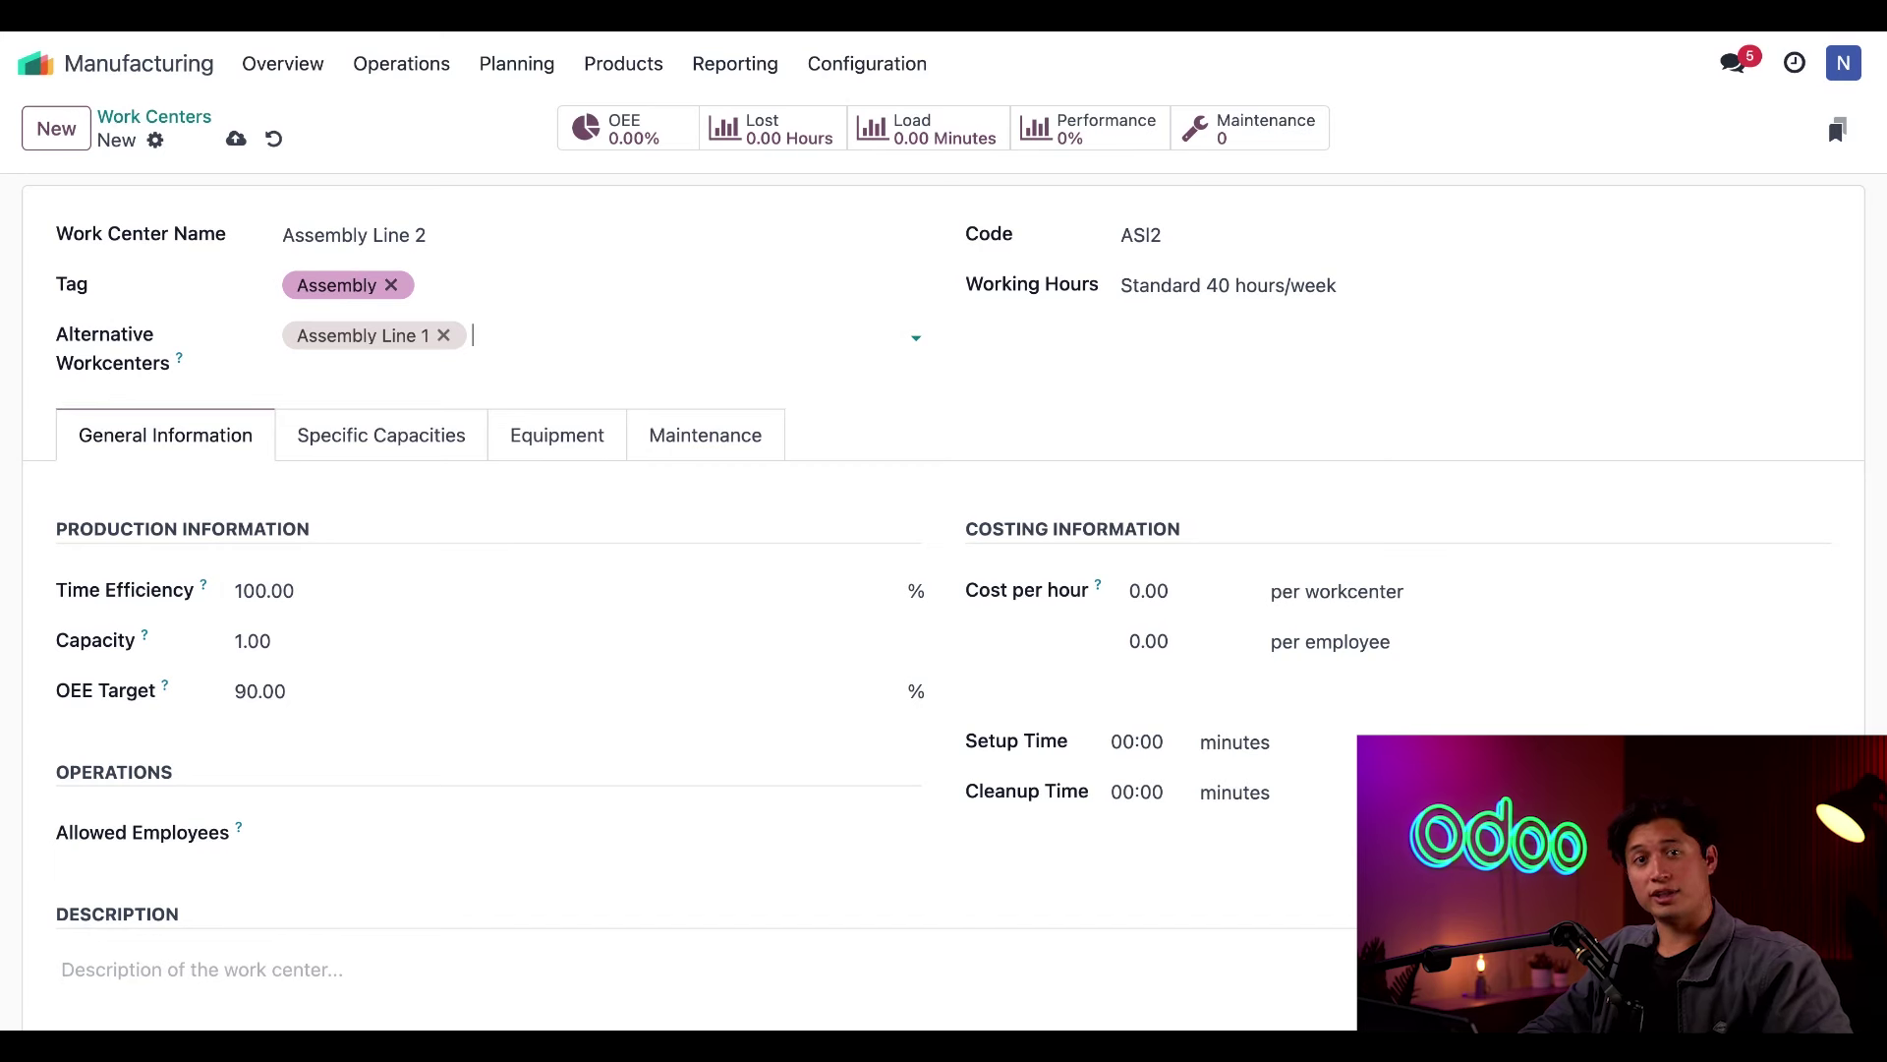
Add the Power Drill to Assembly Line 2's Equipment list
click(547, 440)
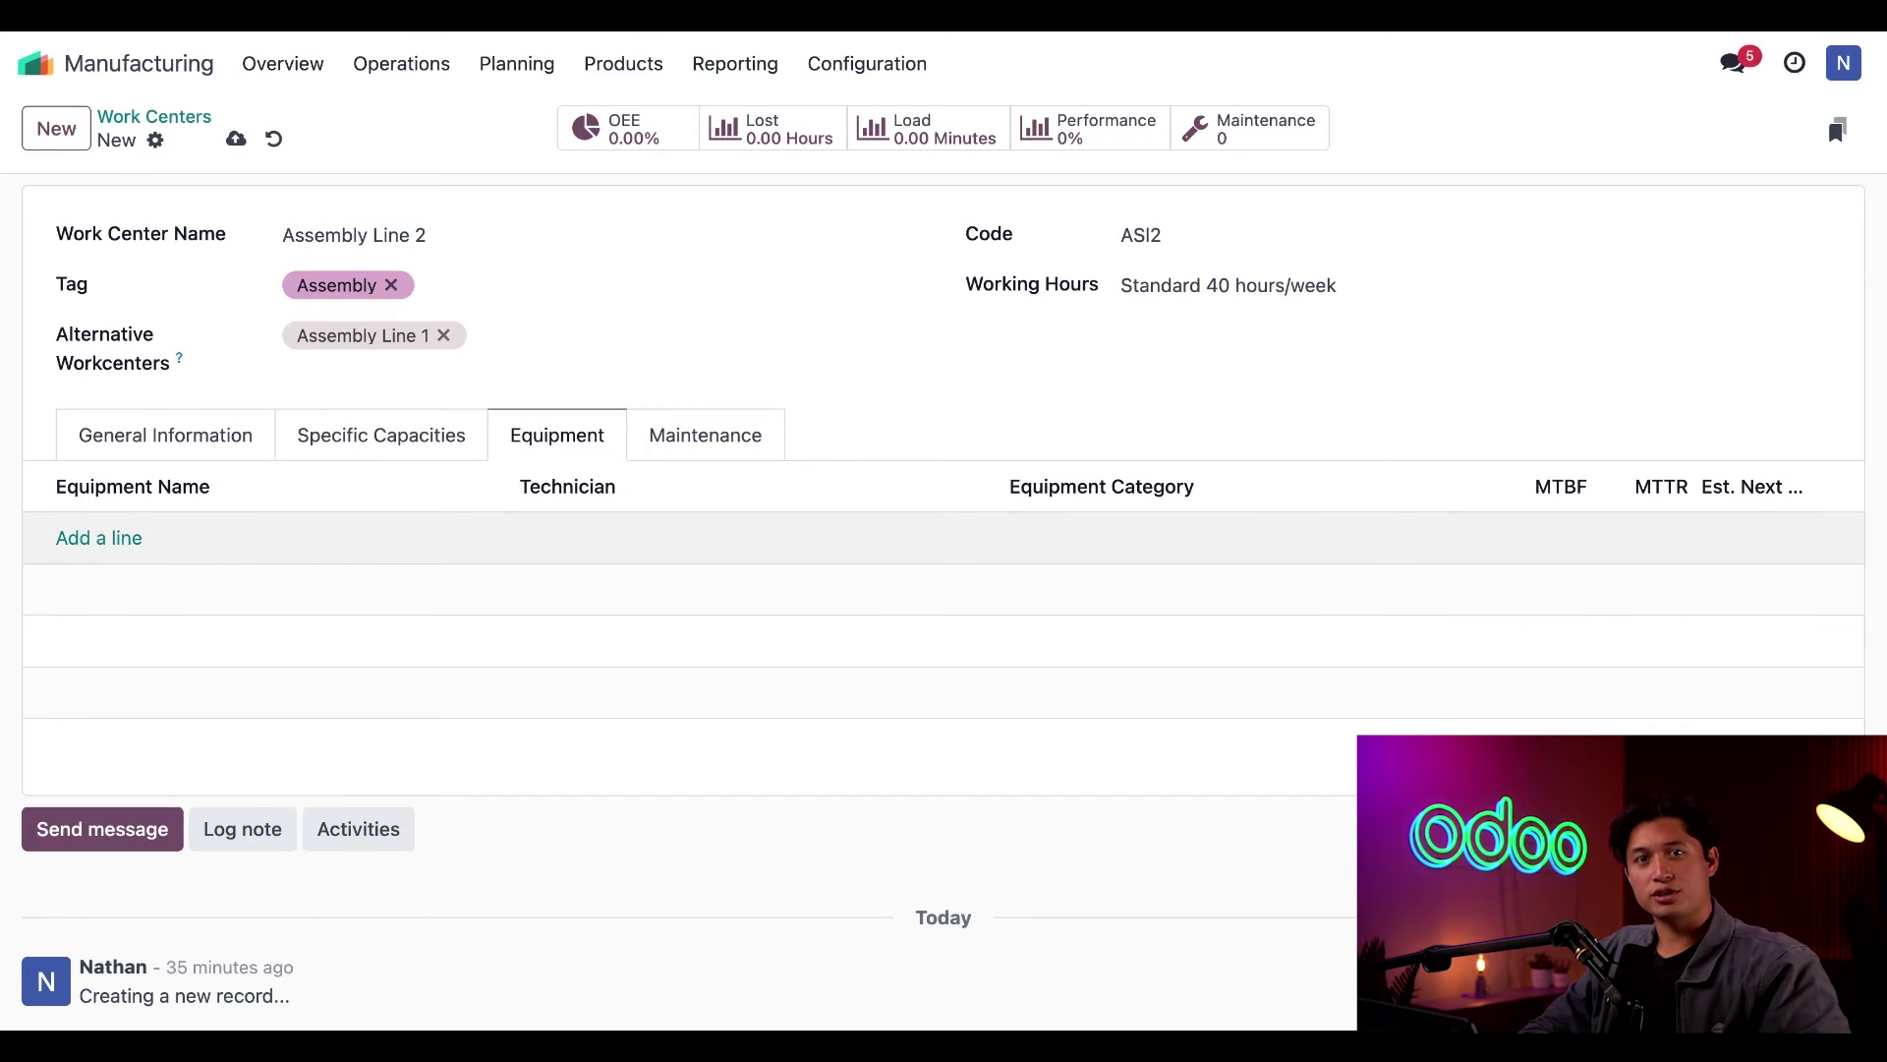
click(118, 539)
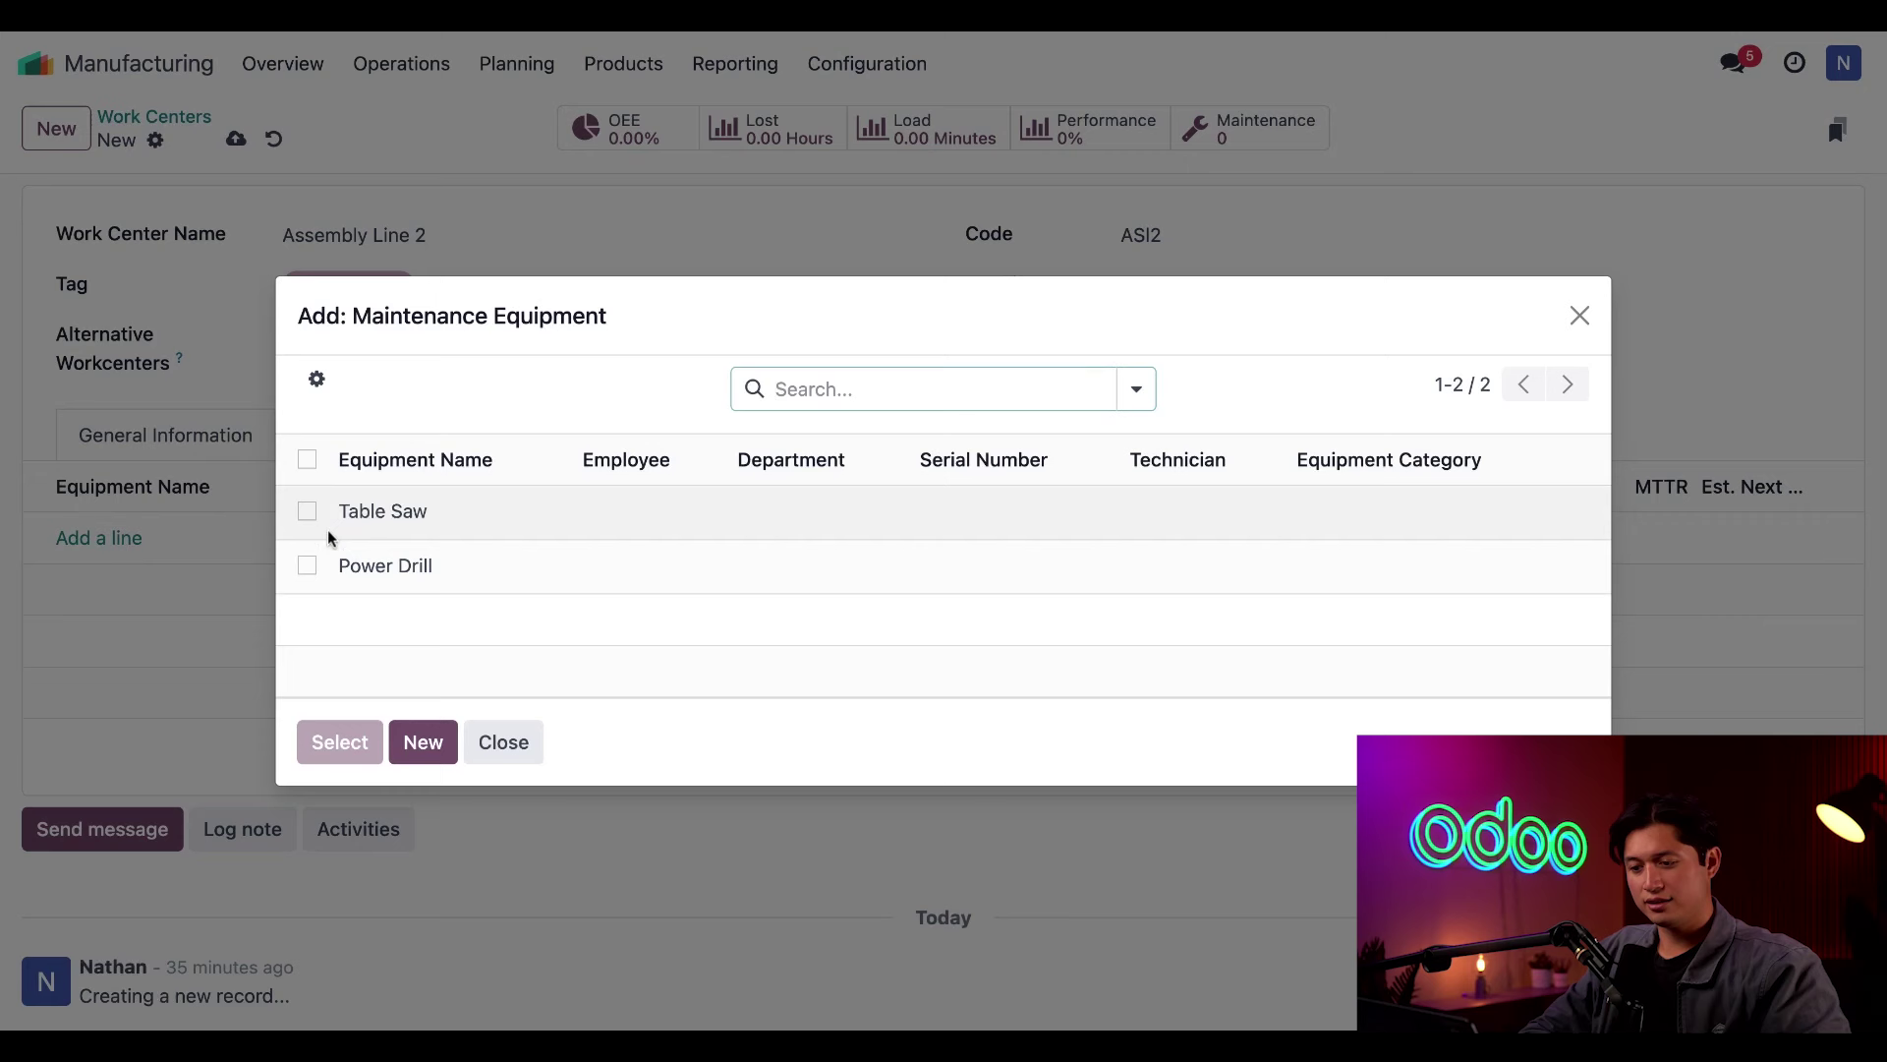
click(322, 566)
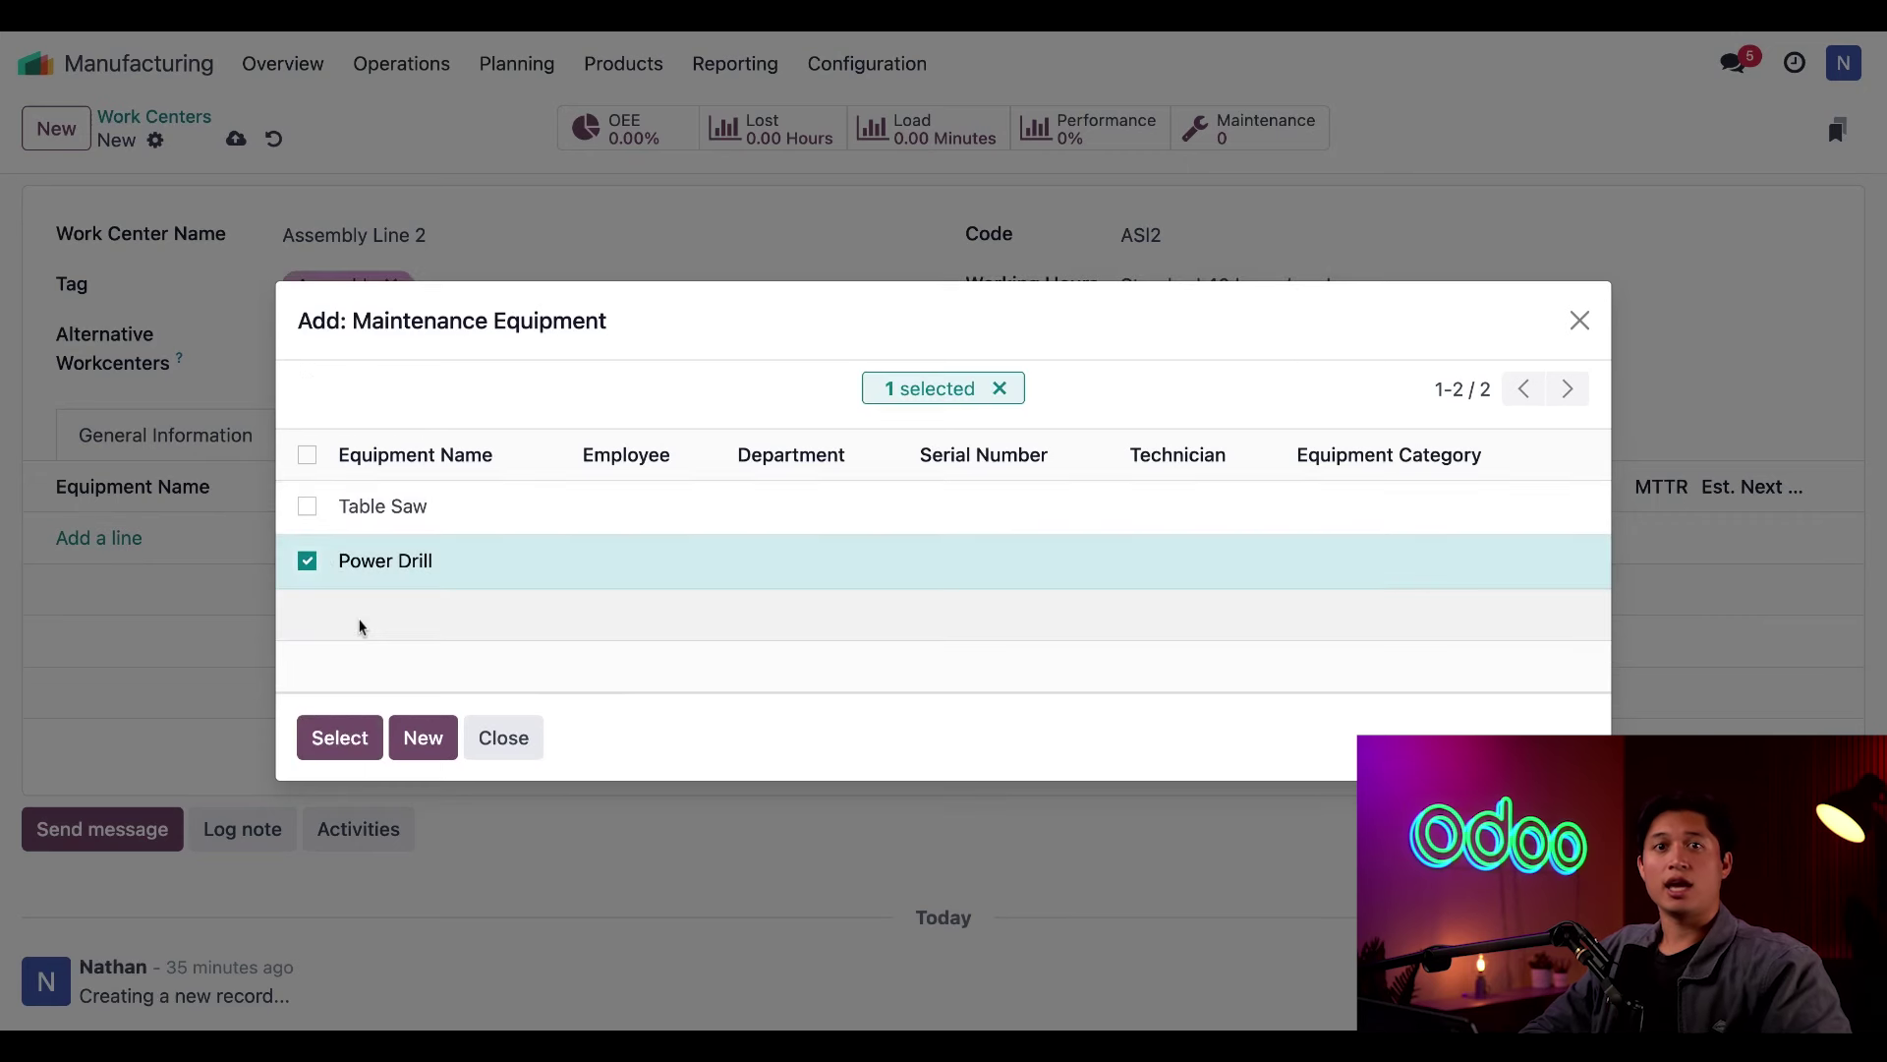
click(339, 739)
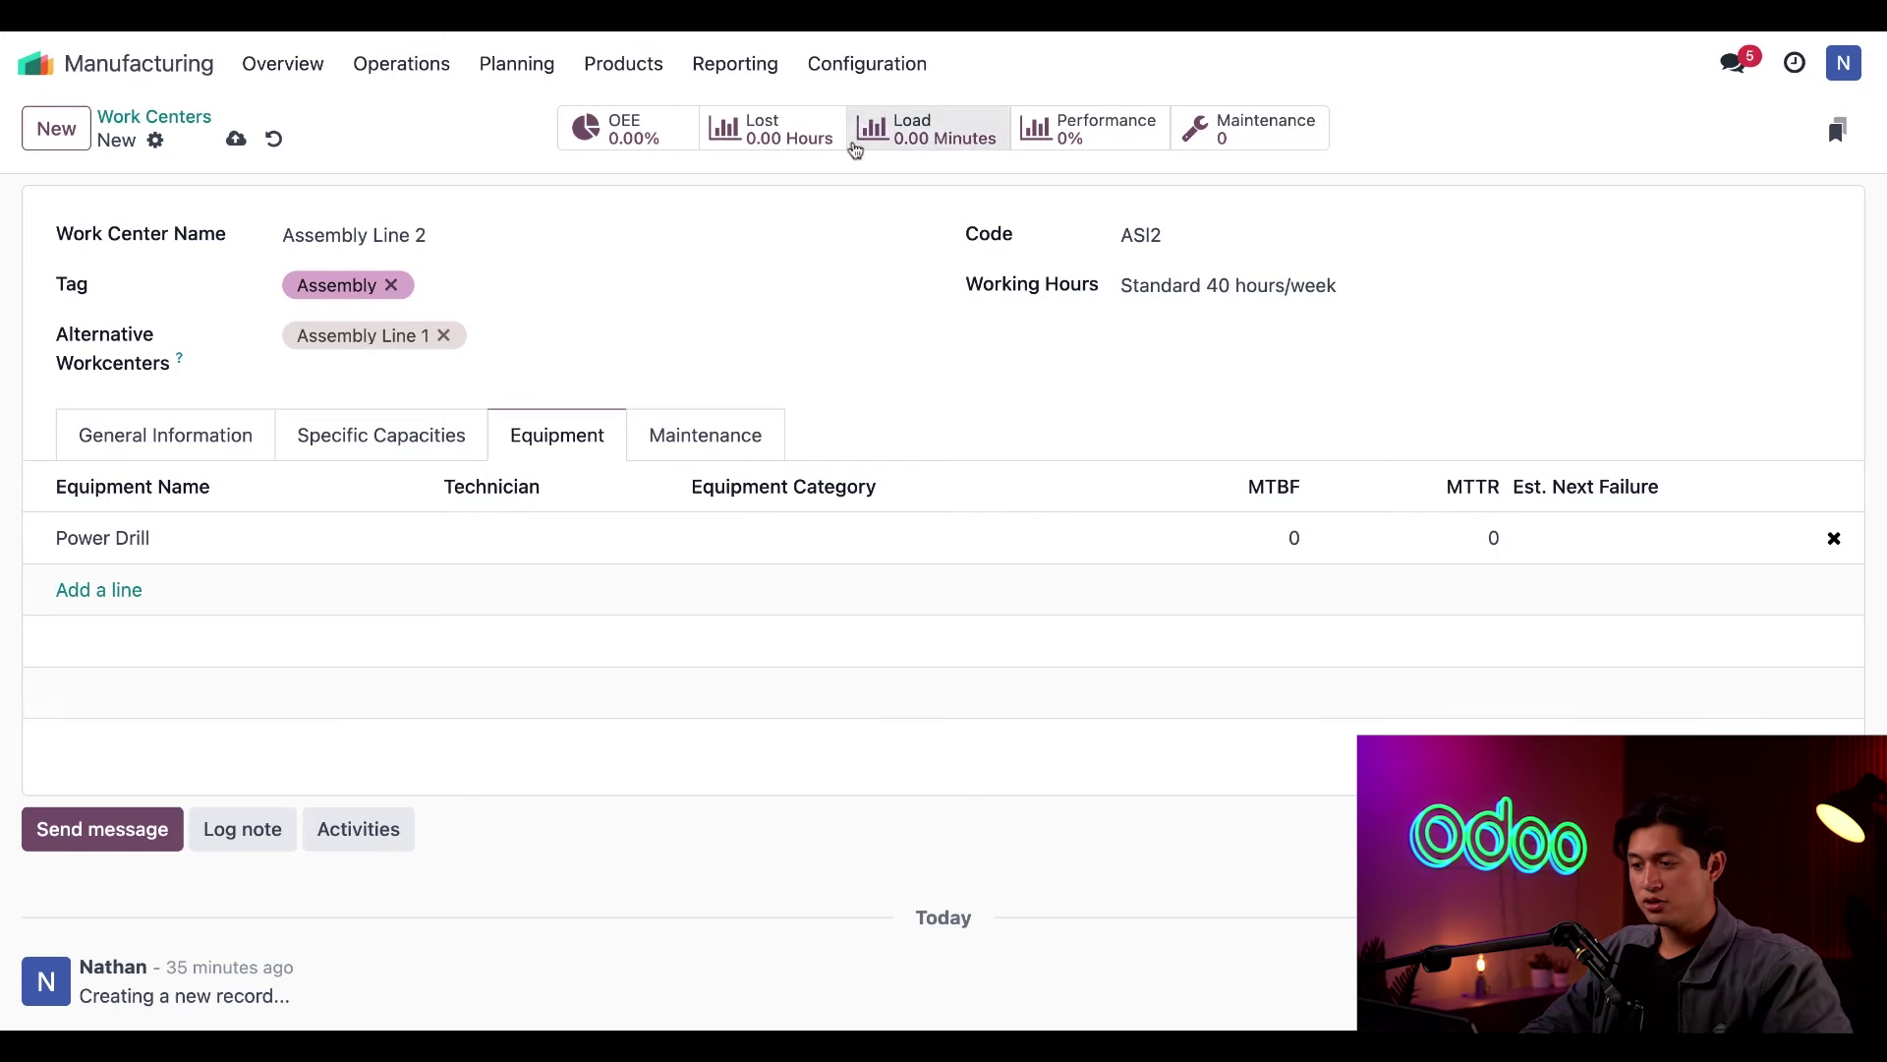
Make Assembly Line 2 the alternative for Assembly Line 1, then return to the Work Centers list
click(877, 63)
click(880, 153)
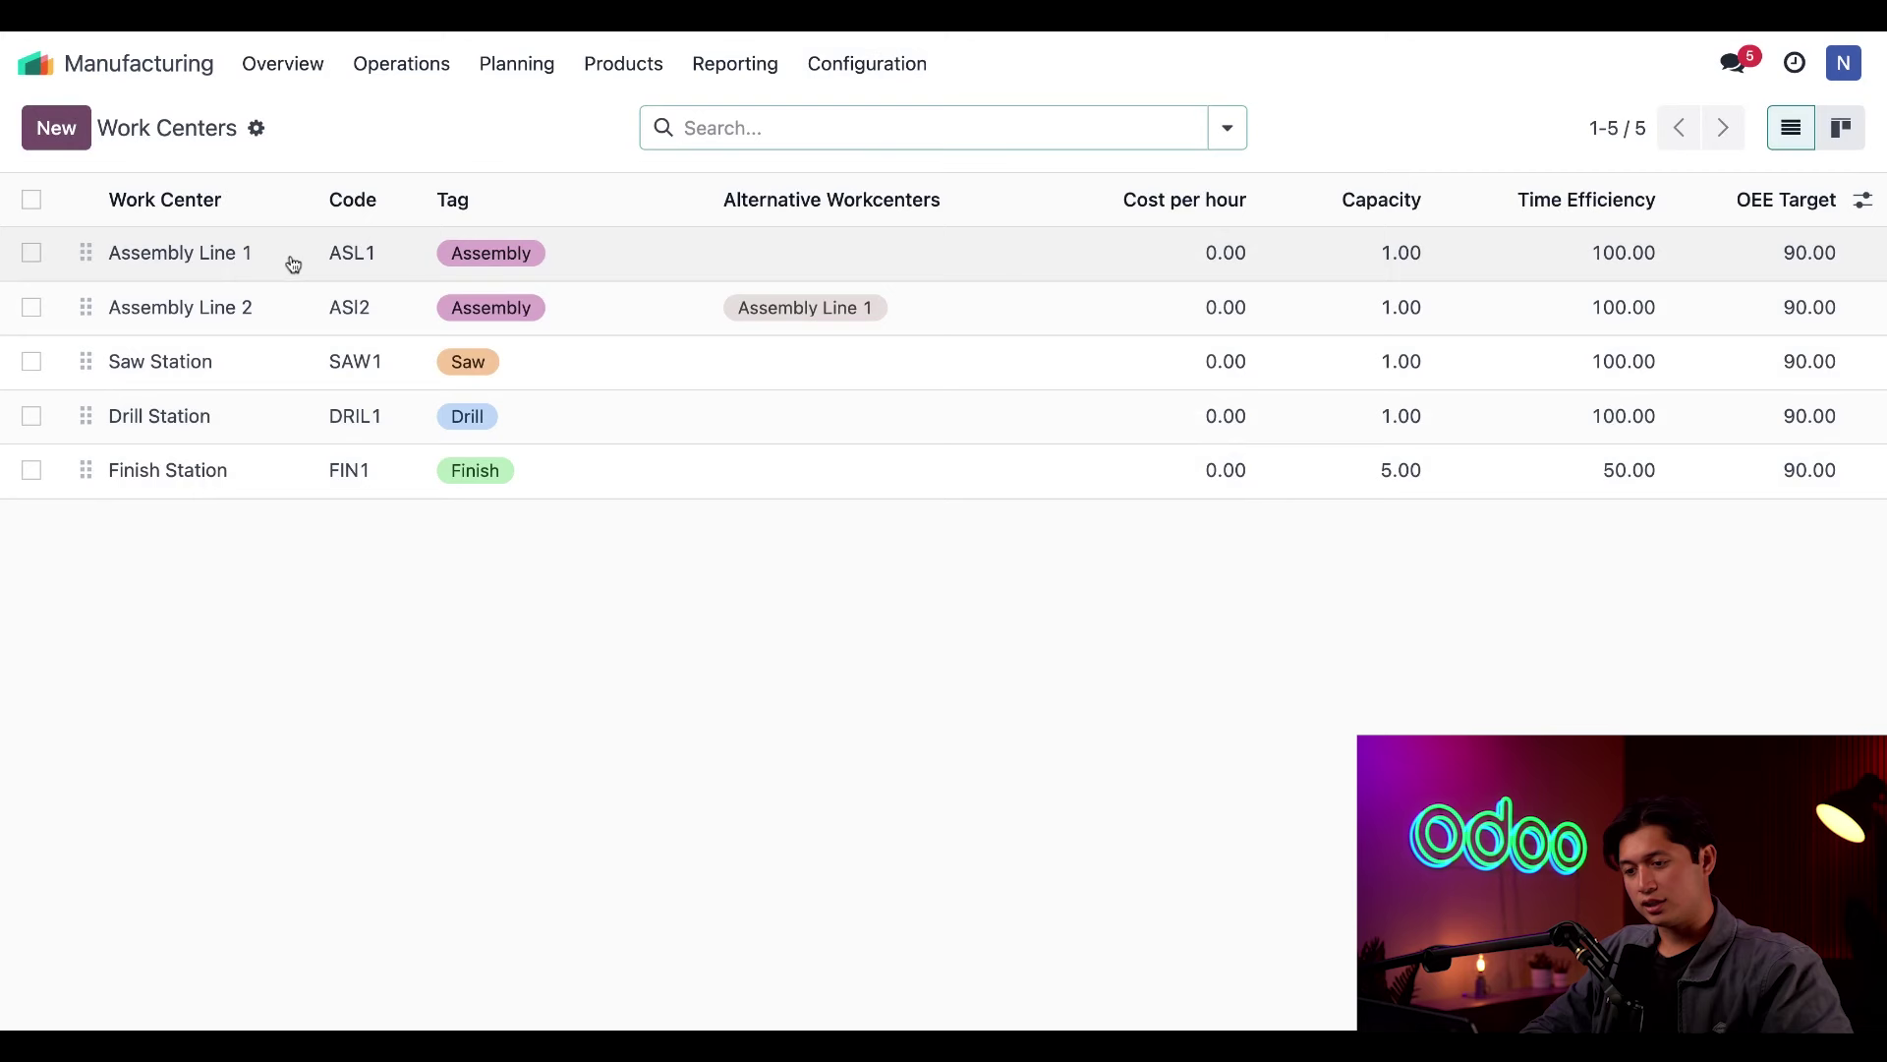
click(287, 262)
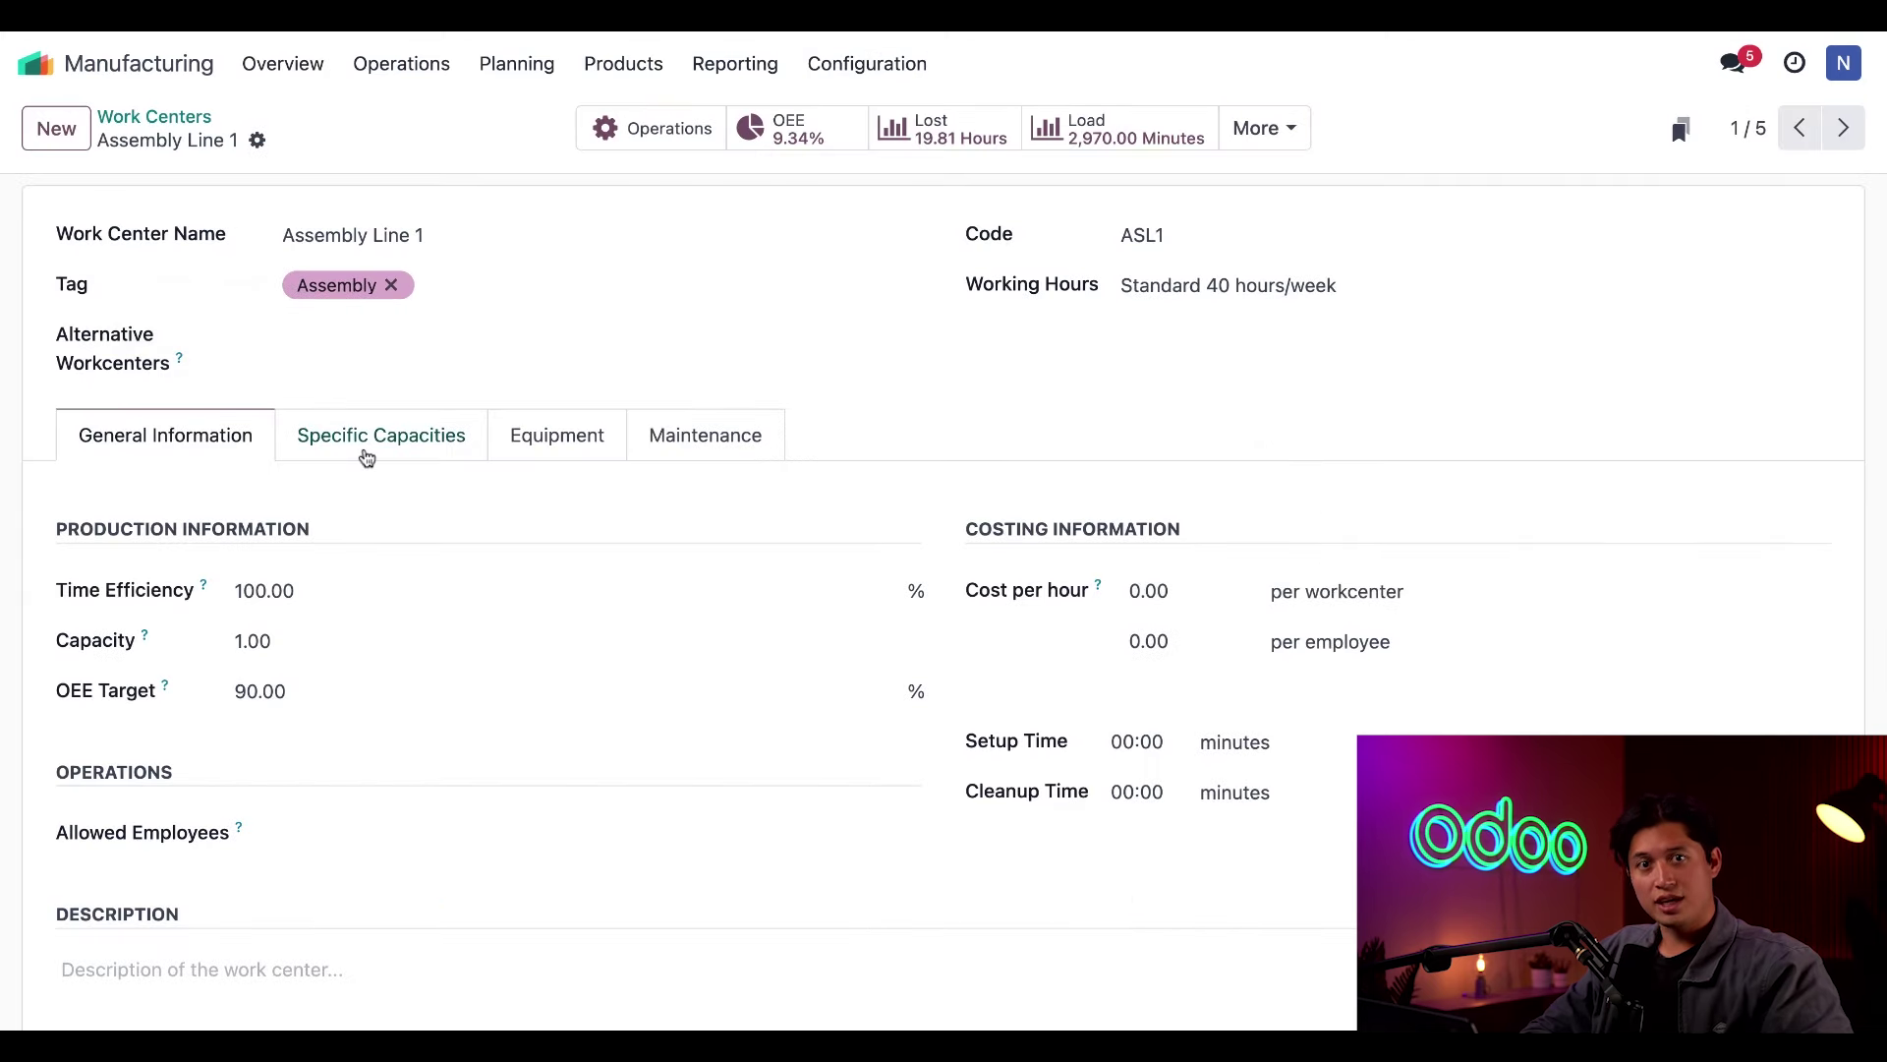
click(424, 346)
click(425, 377)
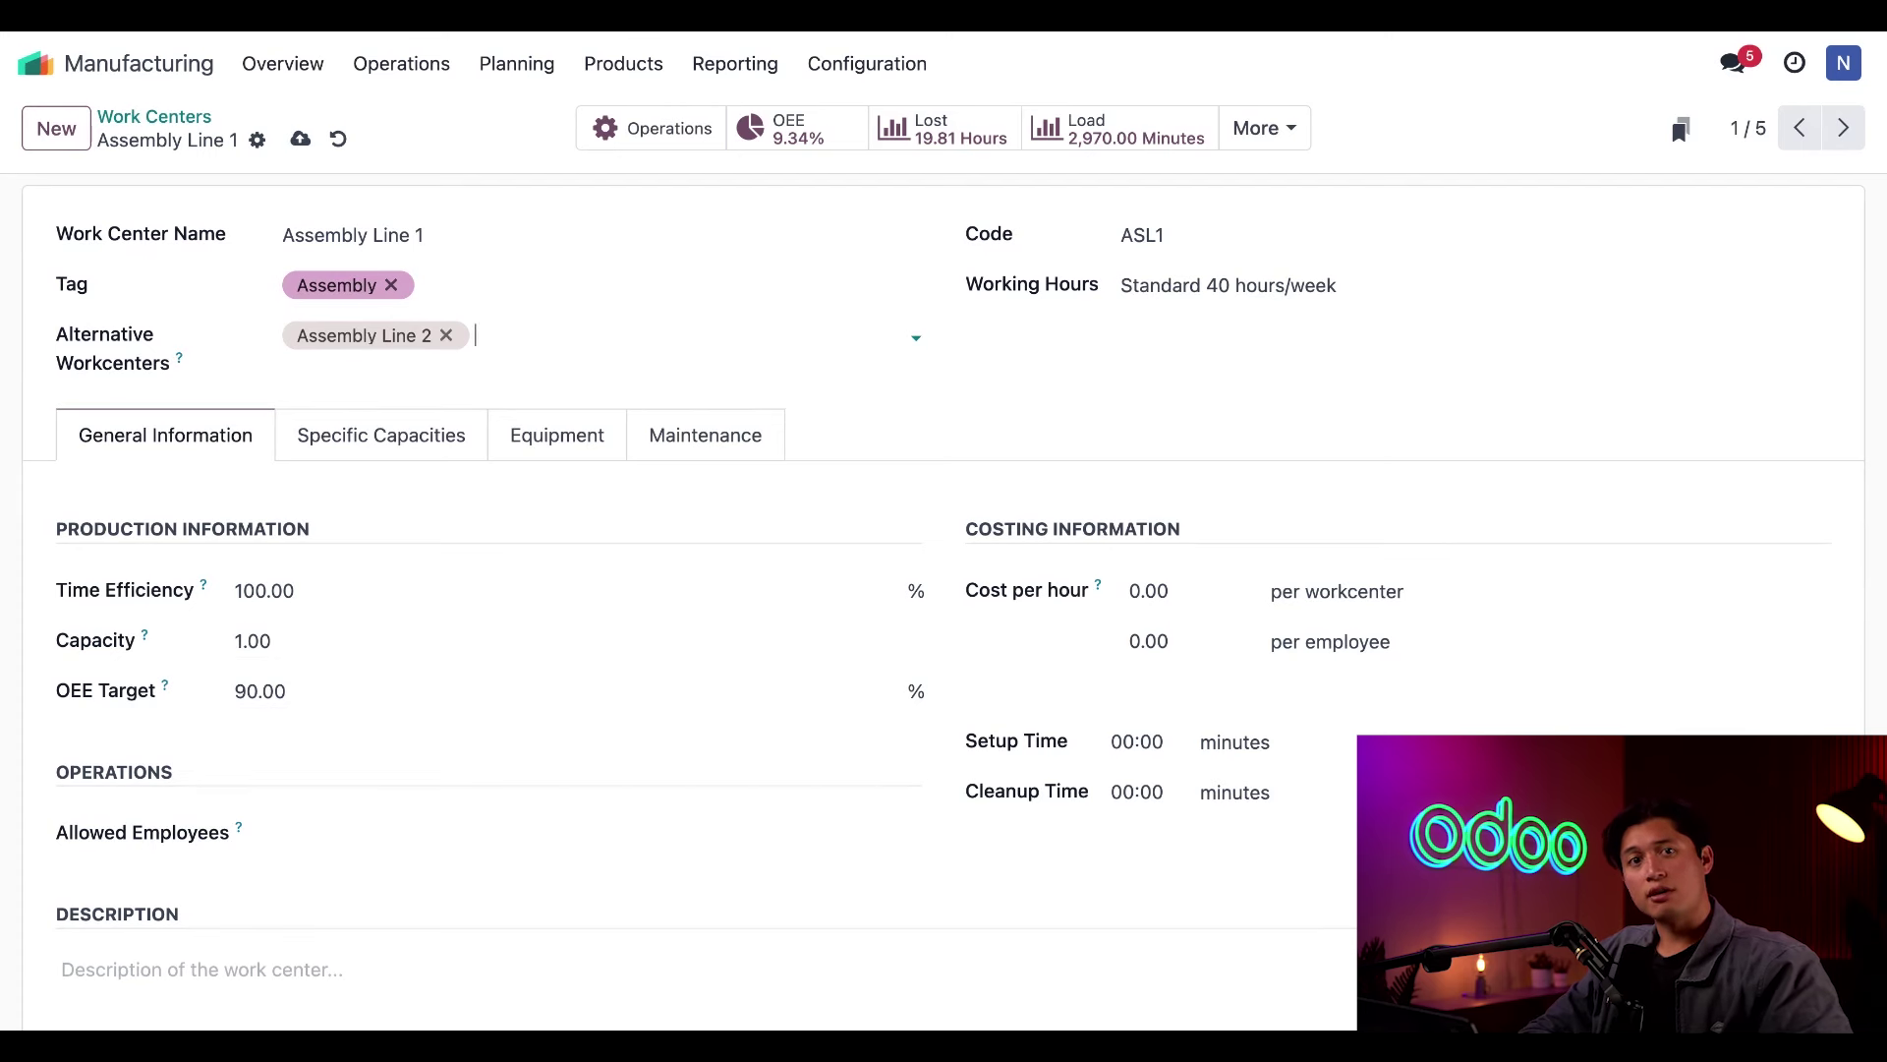
click(132, 117)
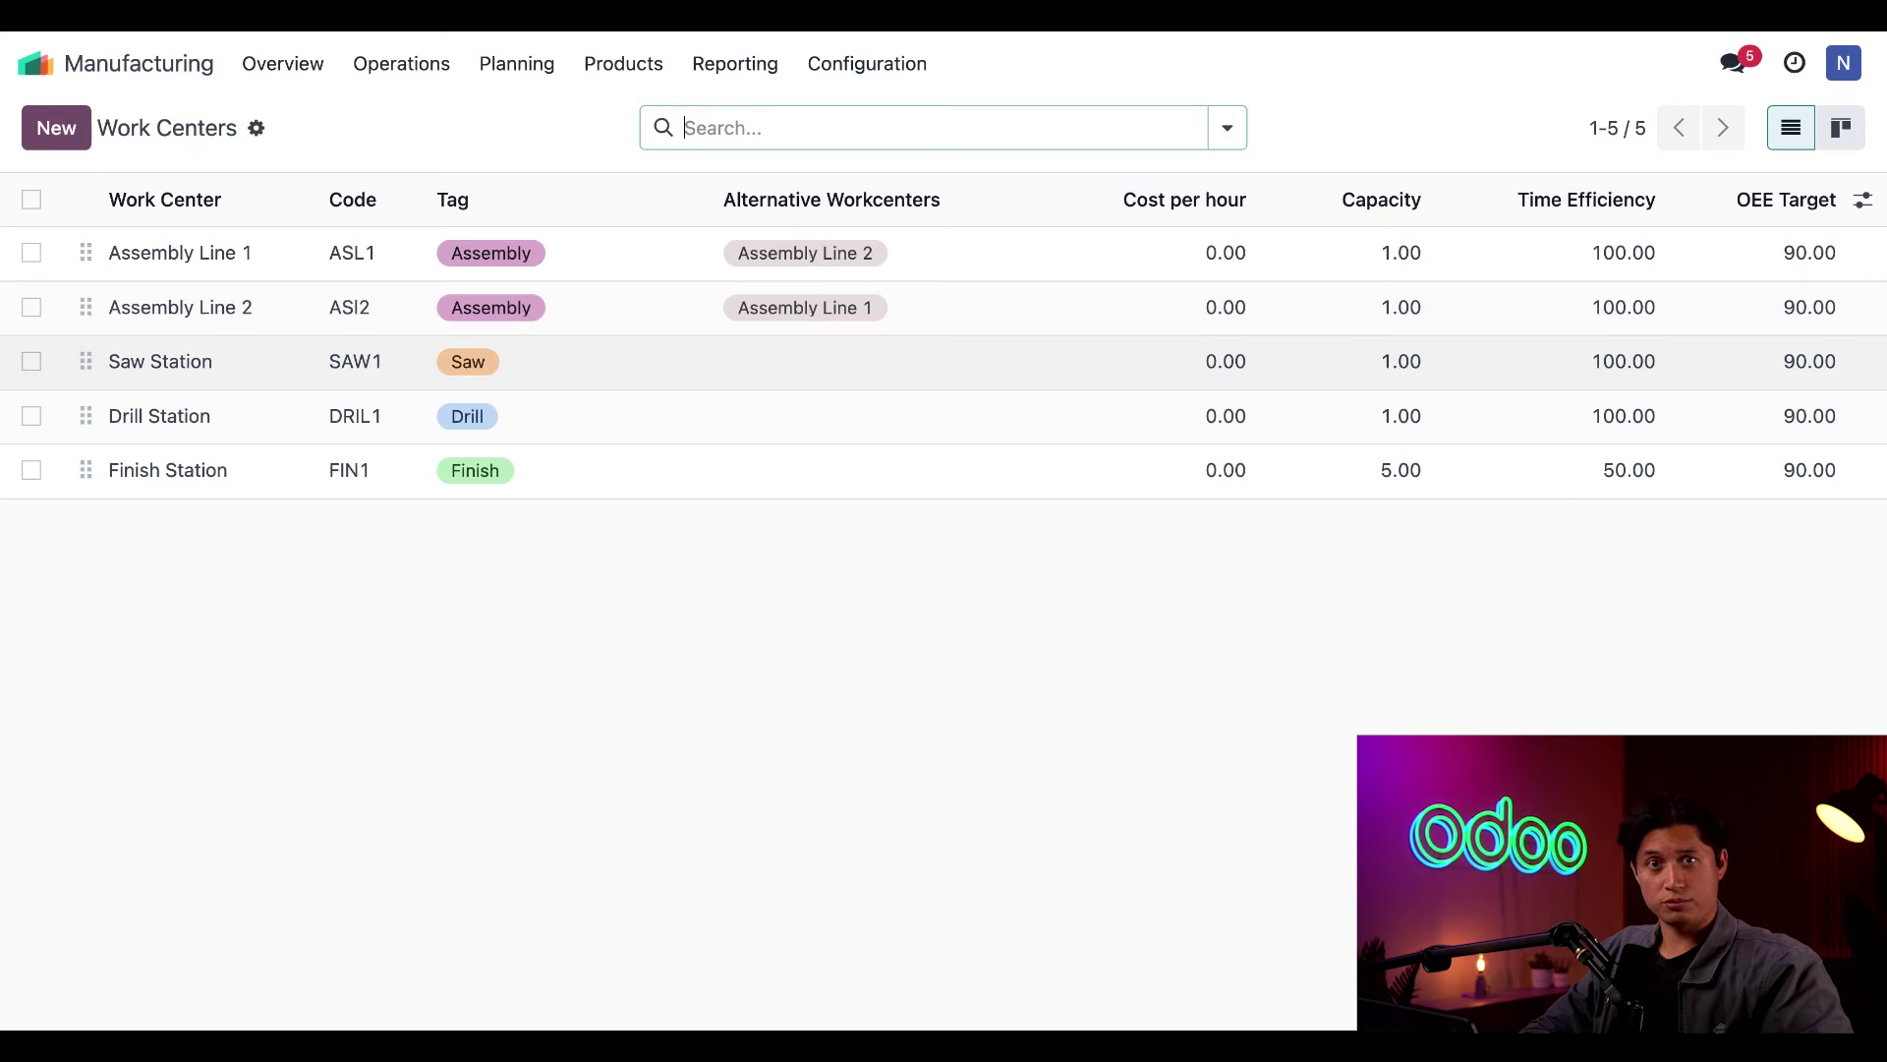
Open the Chair bill of materials and view its Assemble operation on Assembly Line 1
click(624, 77)
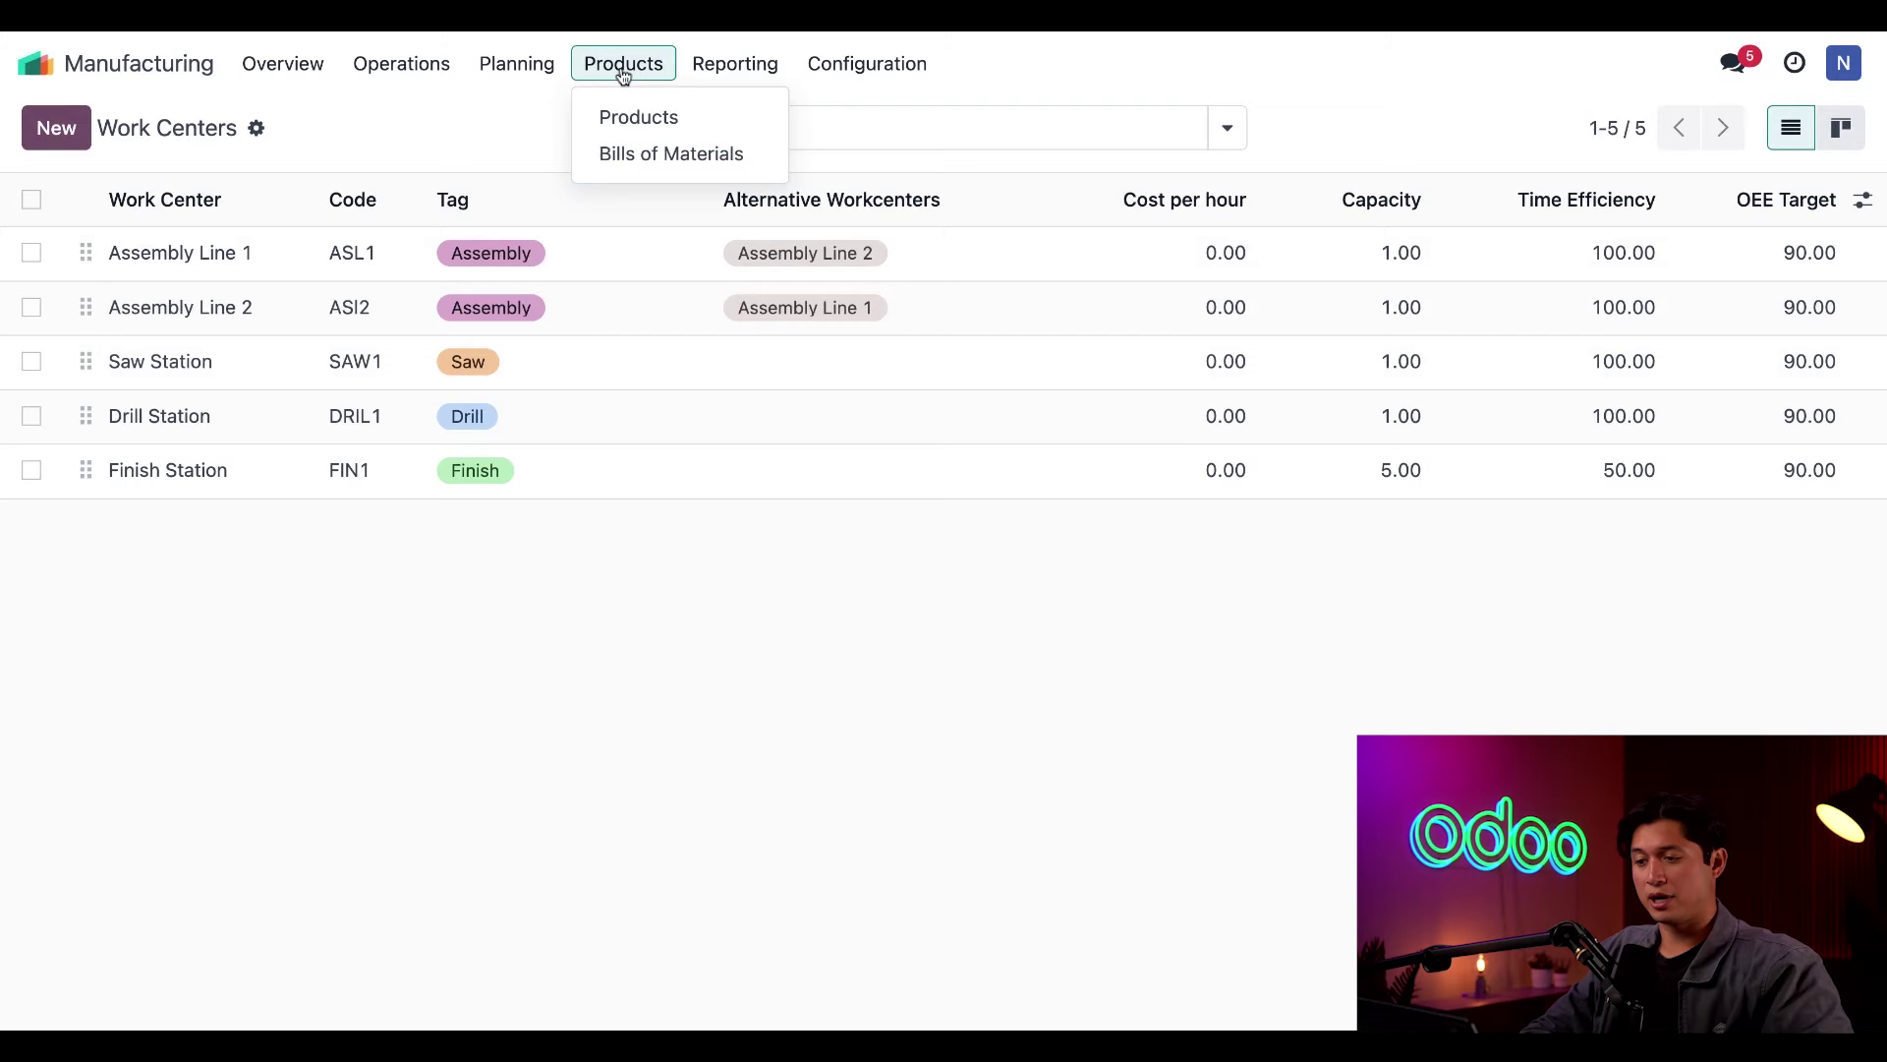
click(641, 153)
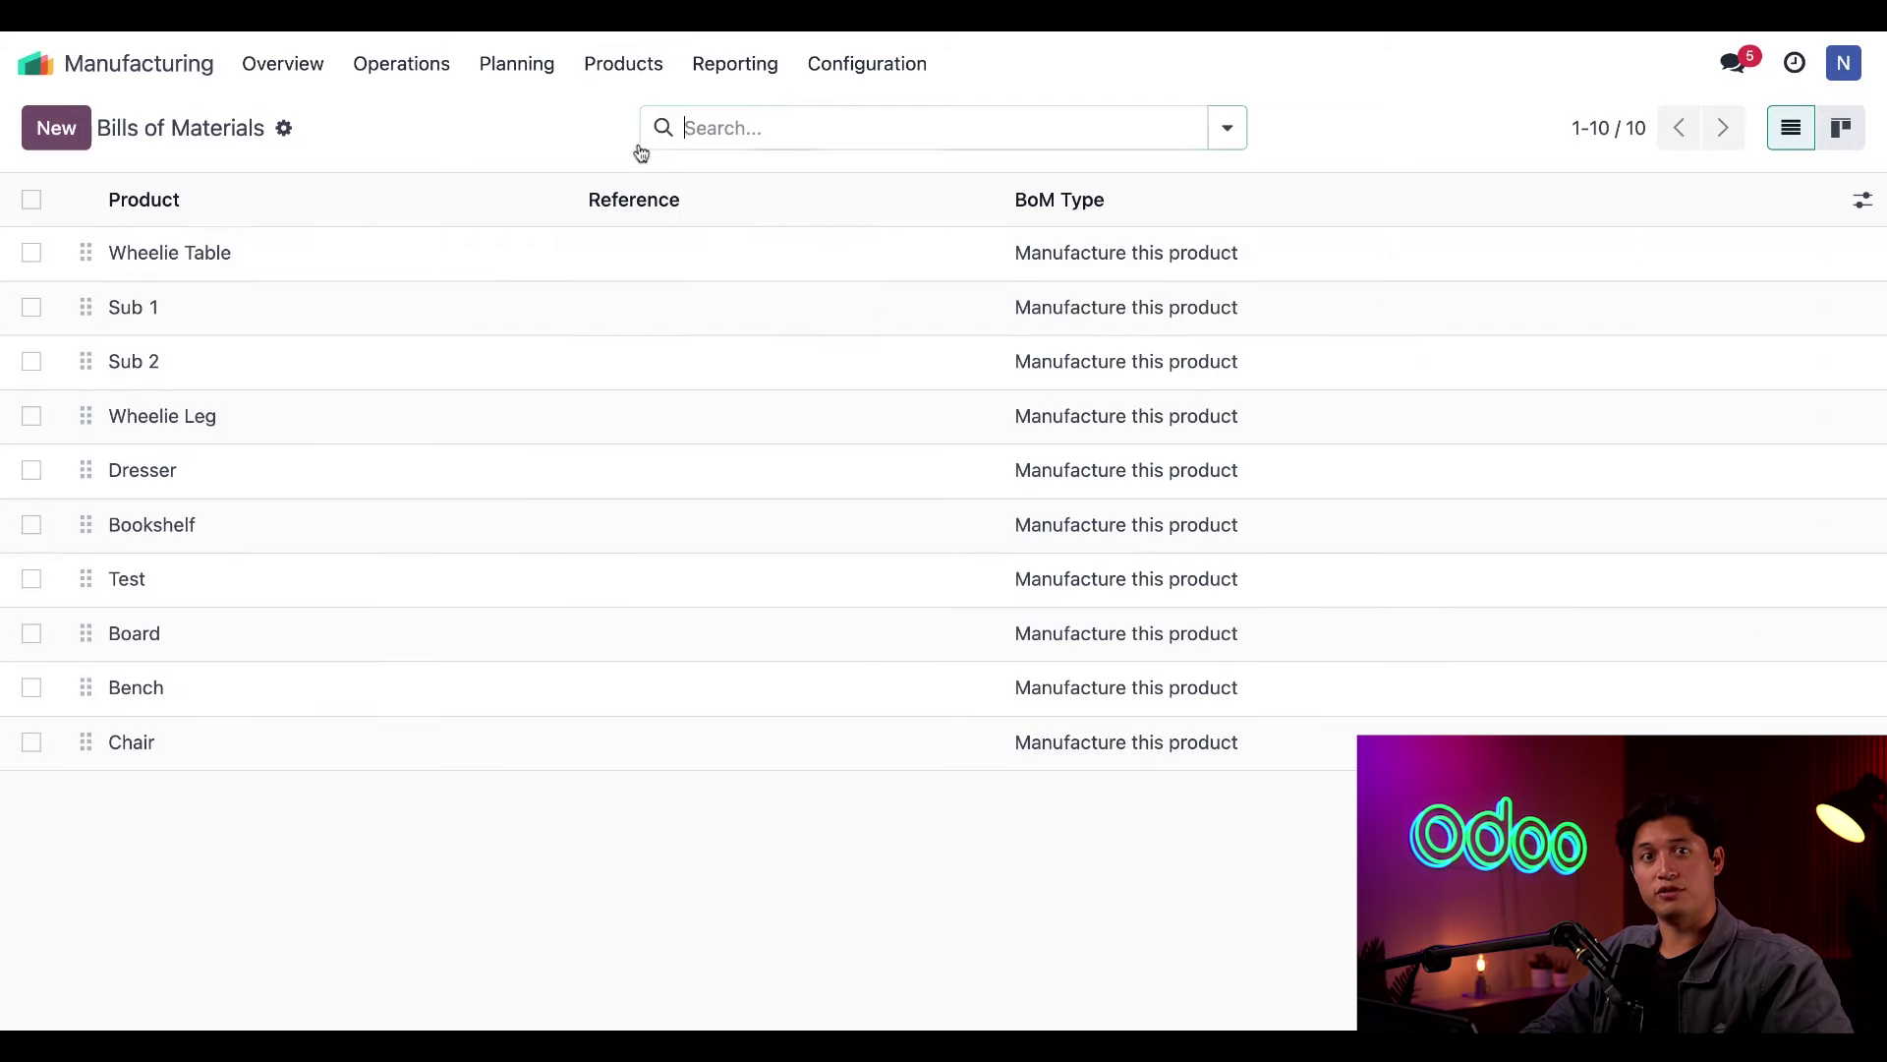
click(409, 747)
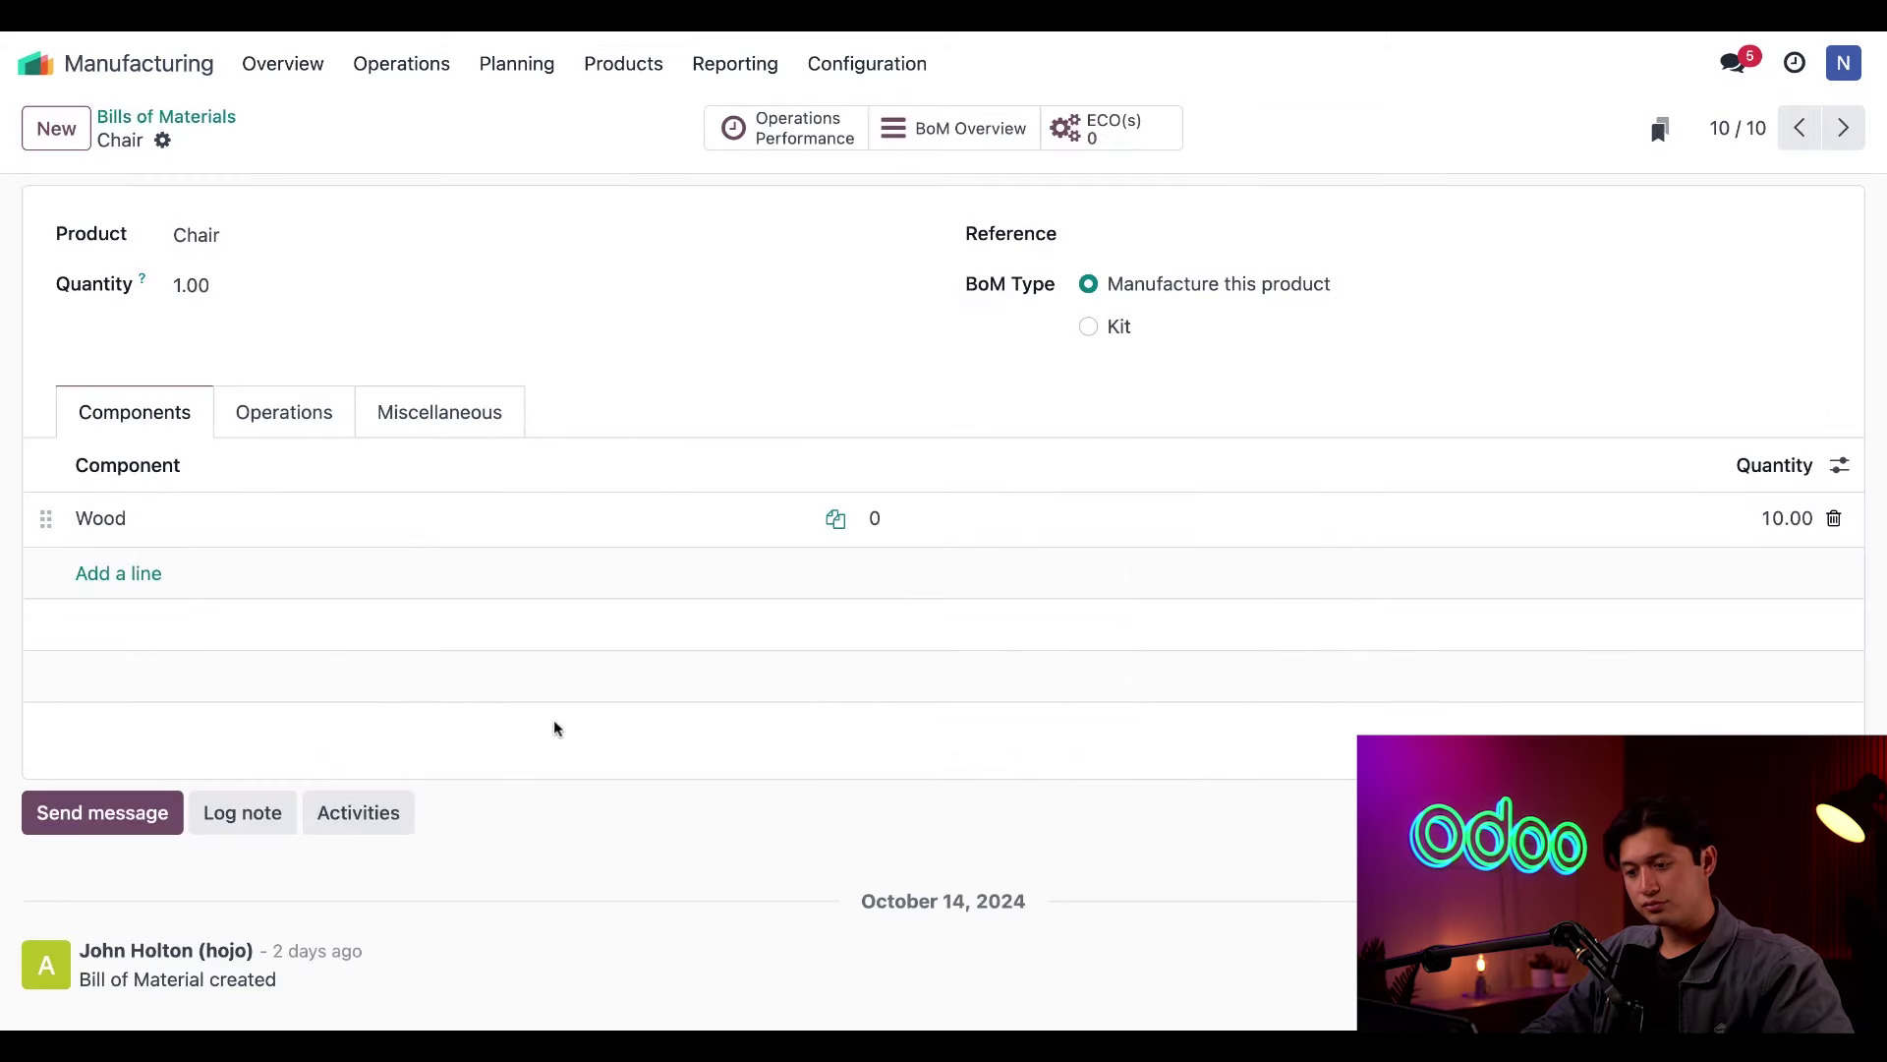
click(300, 420)
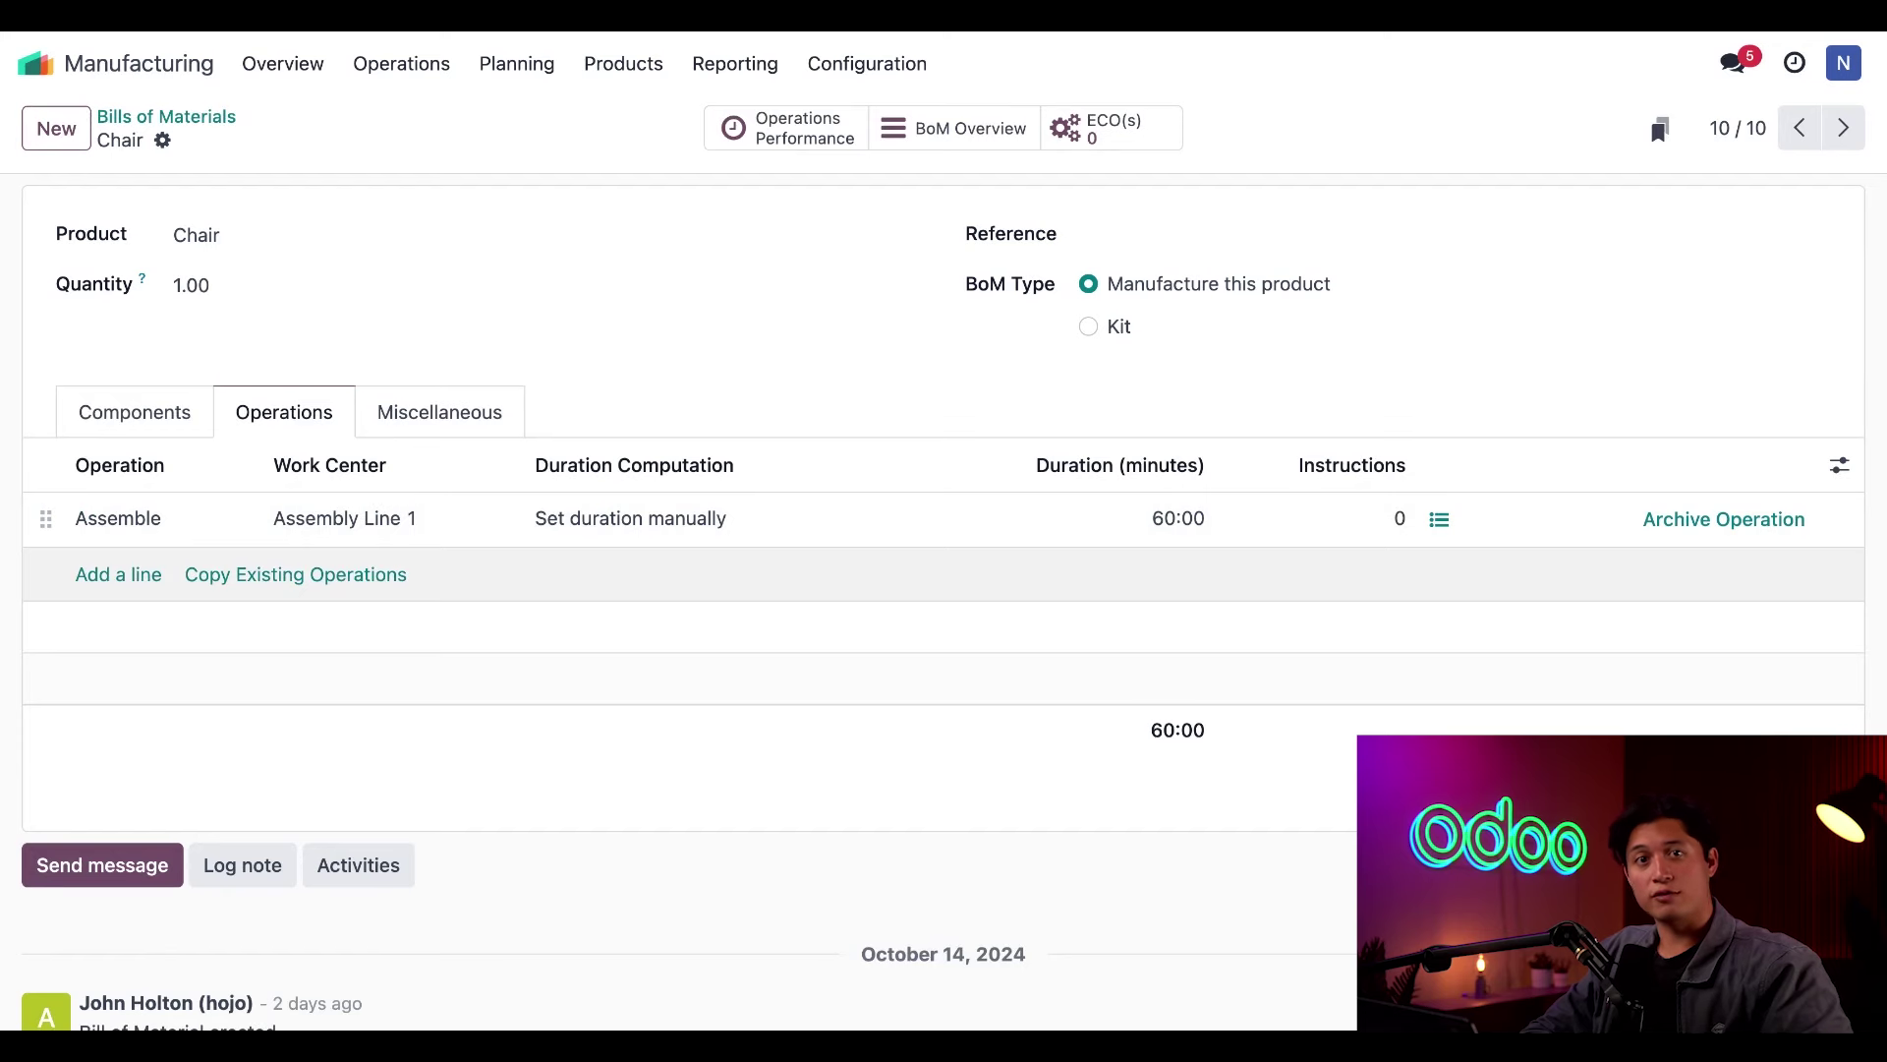
Create and confirm a manufacturing order for one Chair, then start its Assemble work order
click(401, 63)
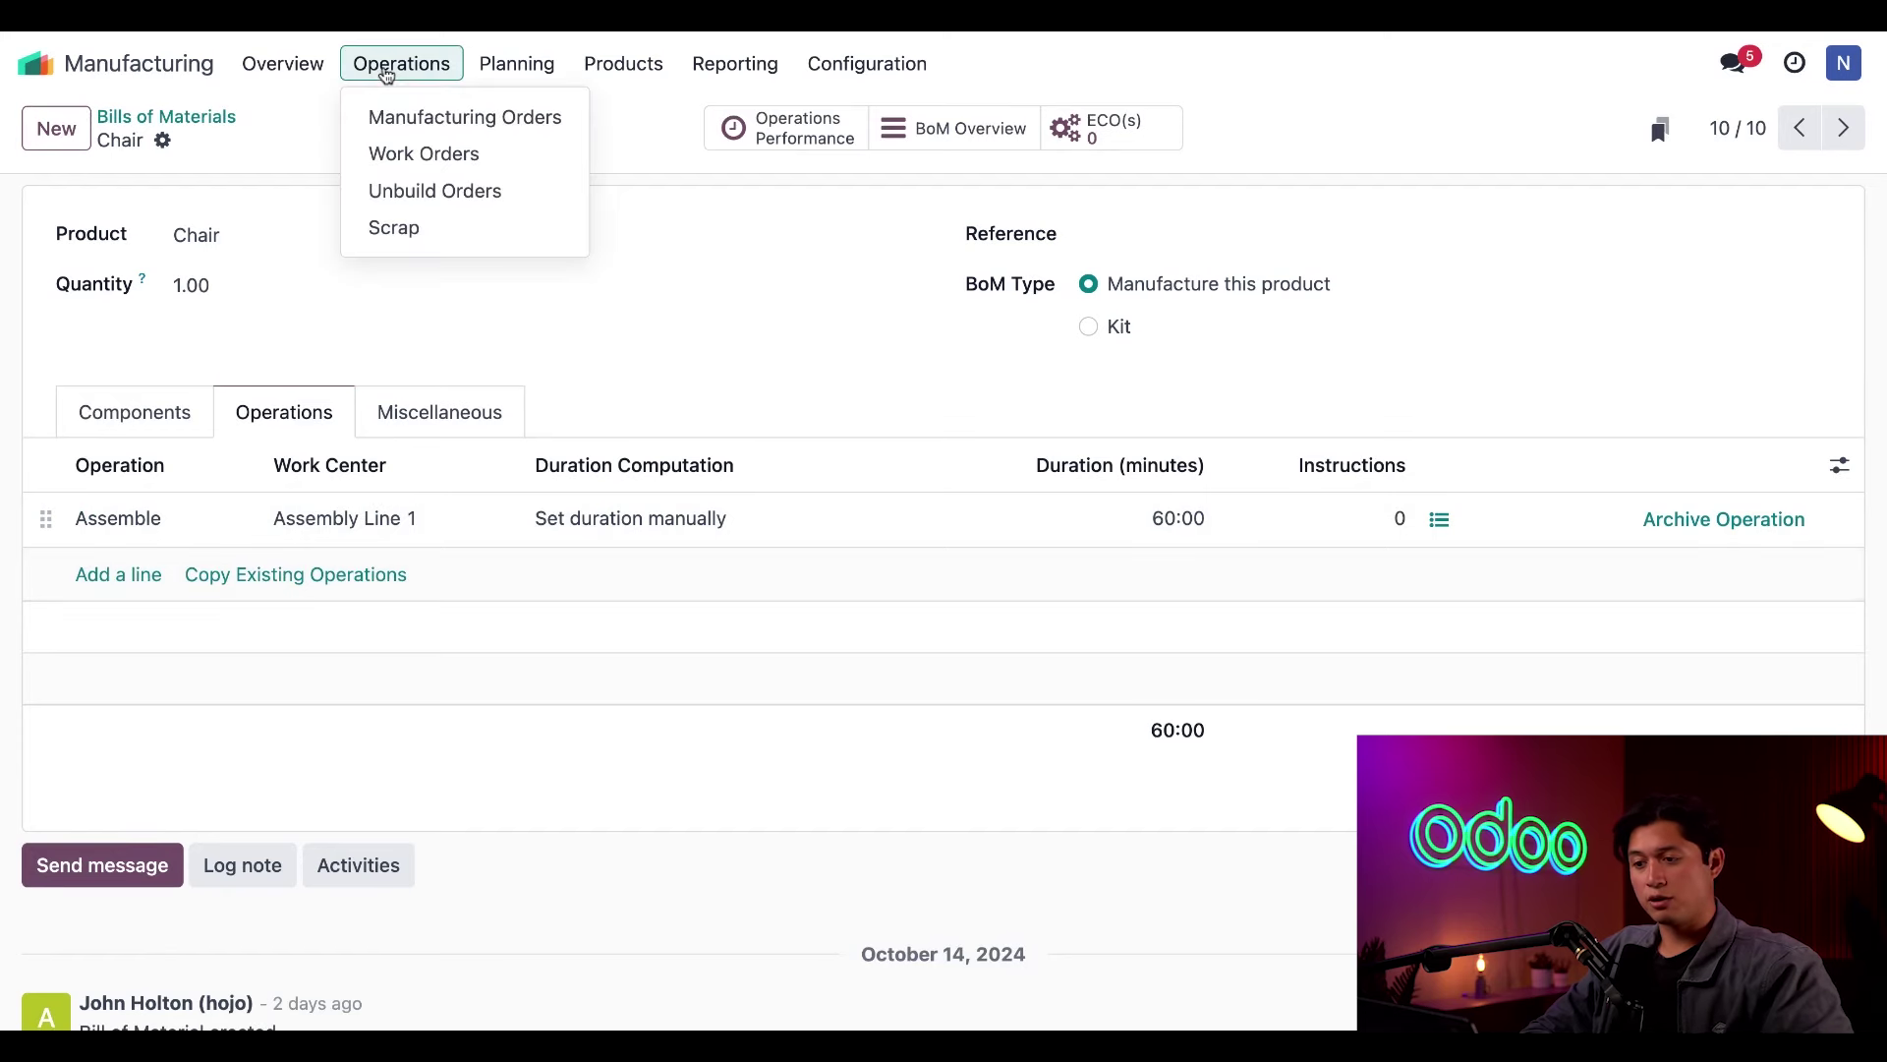
click(425, 119)
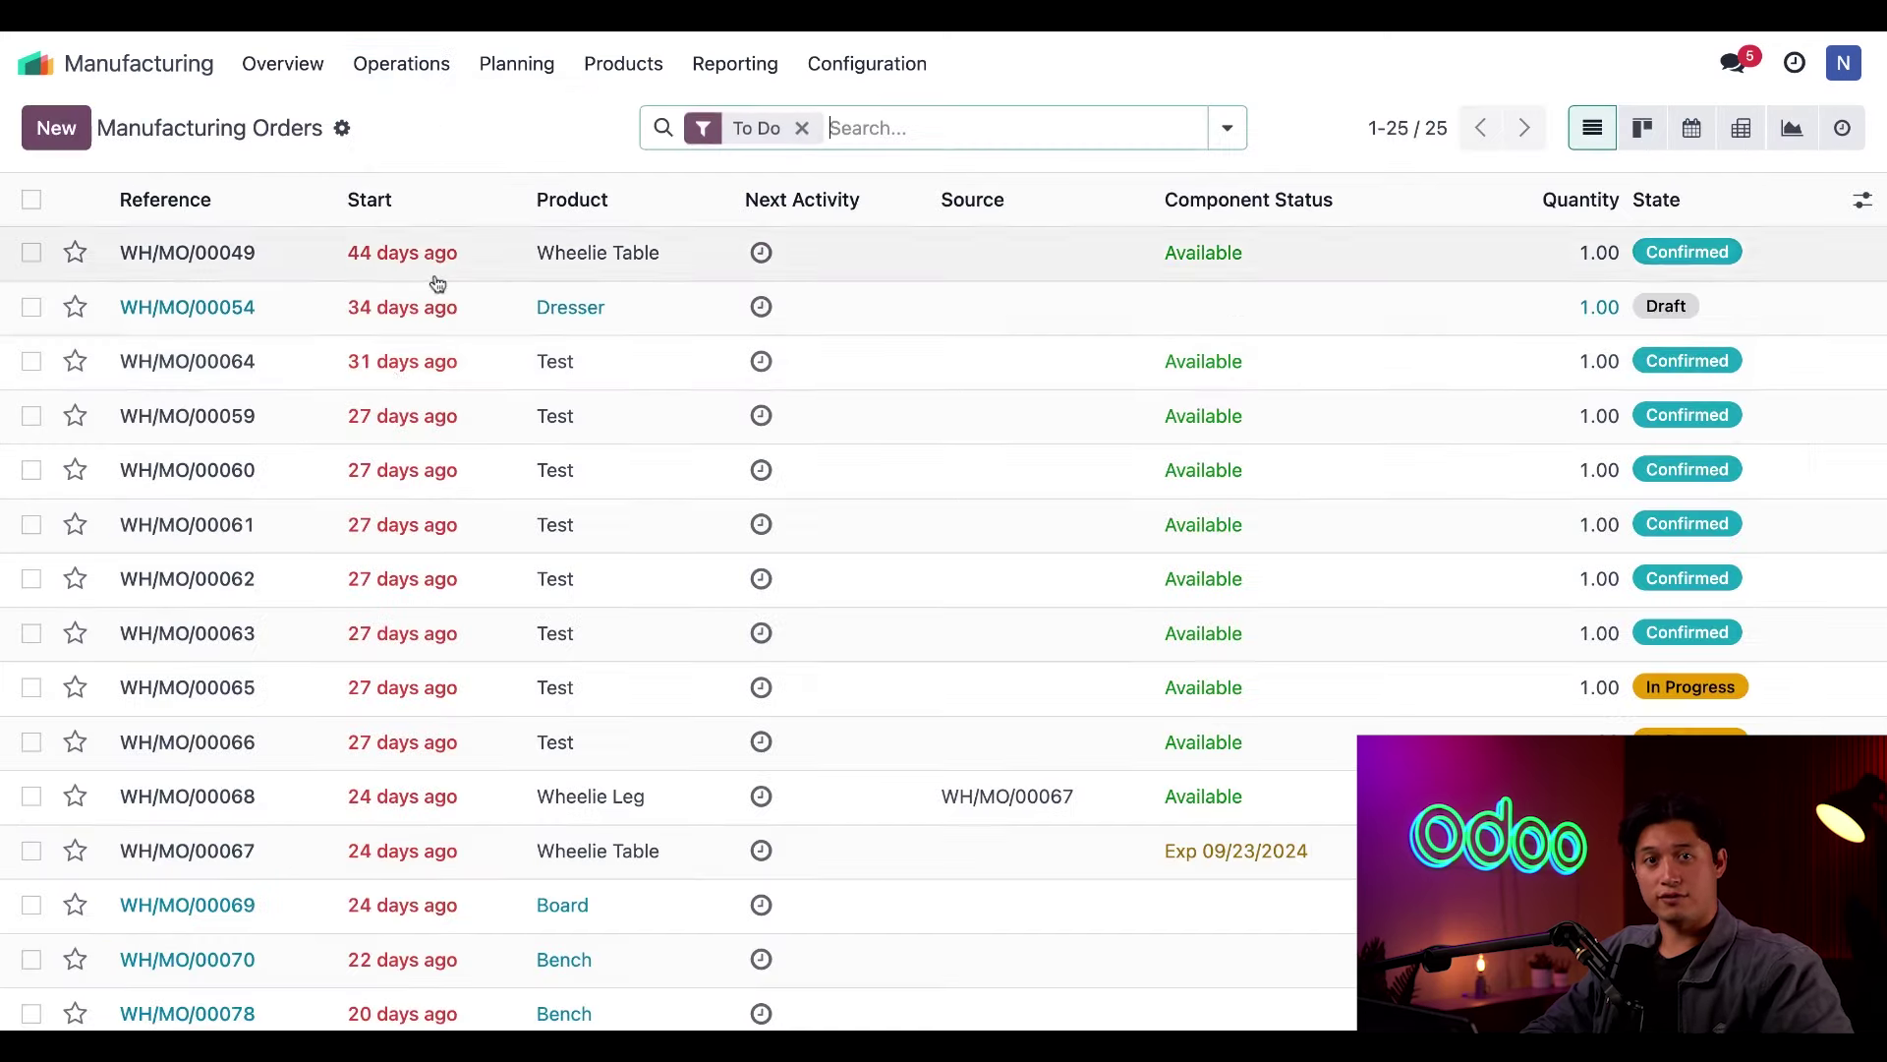
click(78, 136)
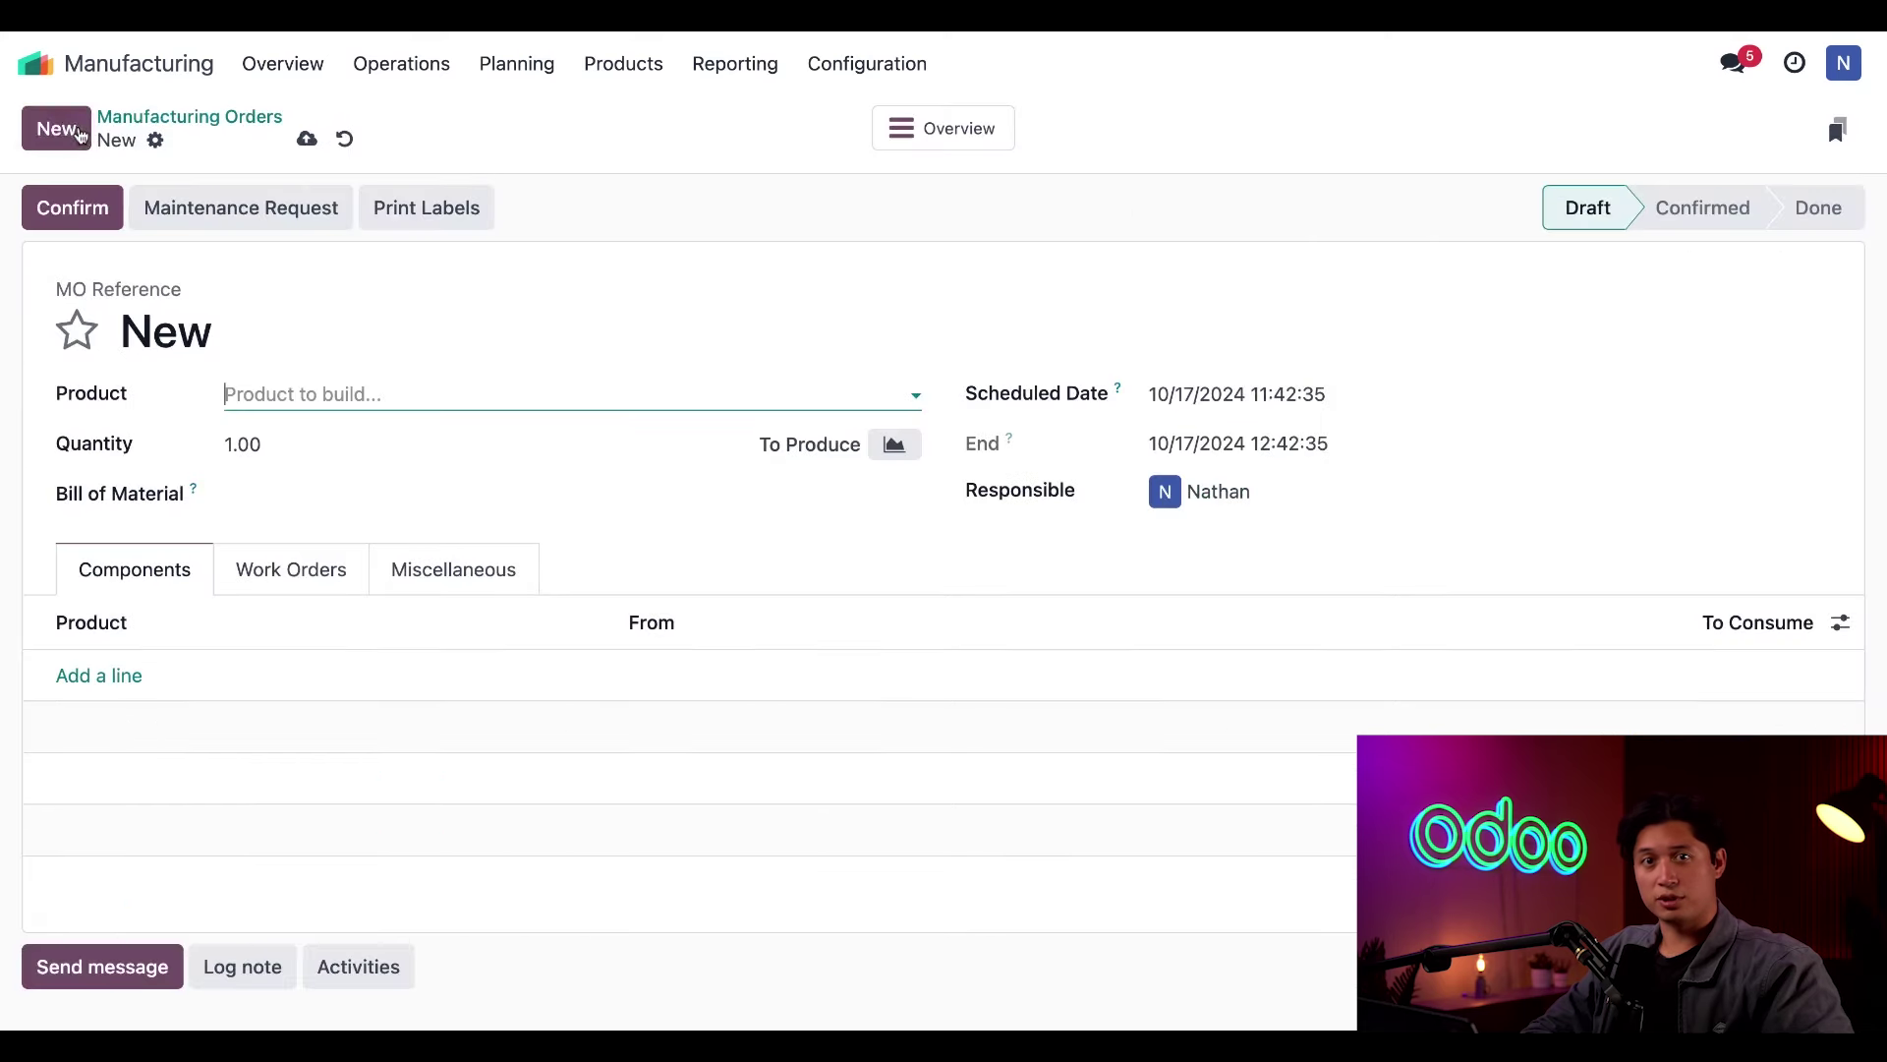
click(339, 393)
click(334, 590)
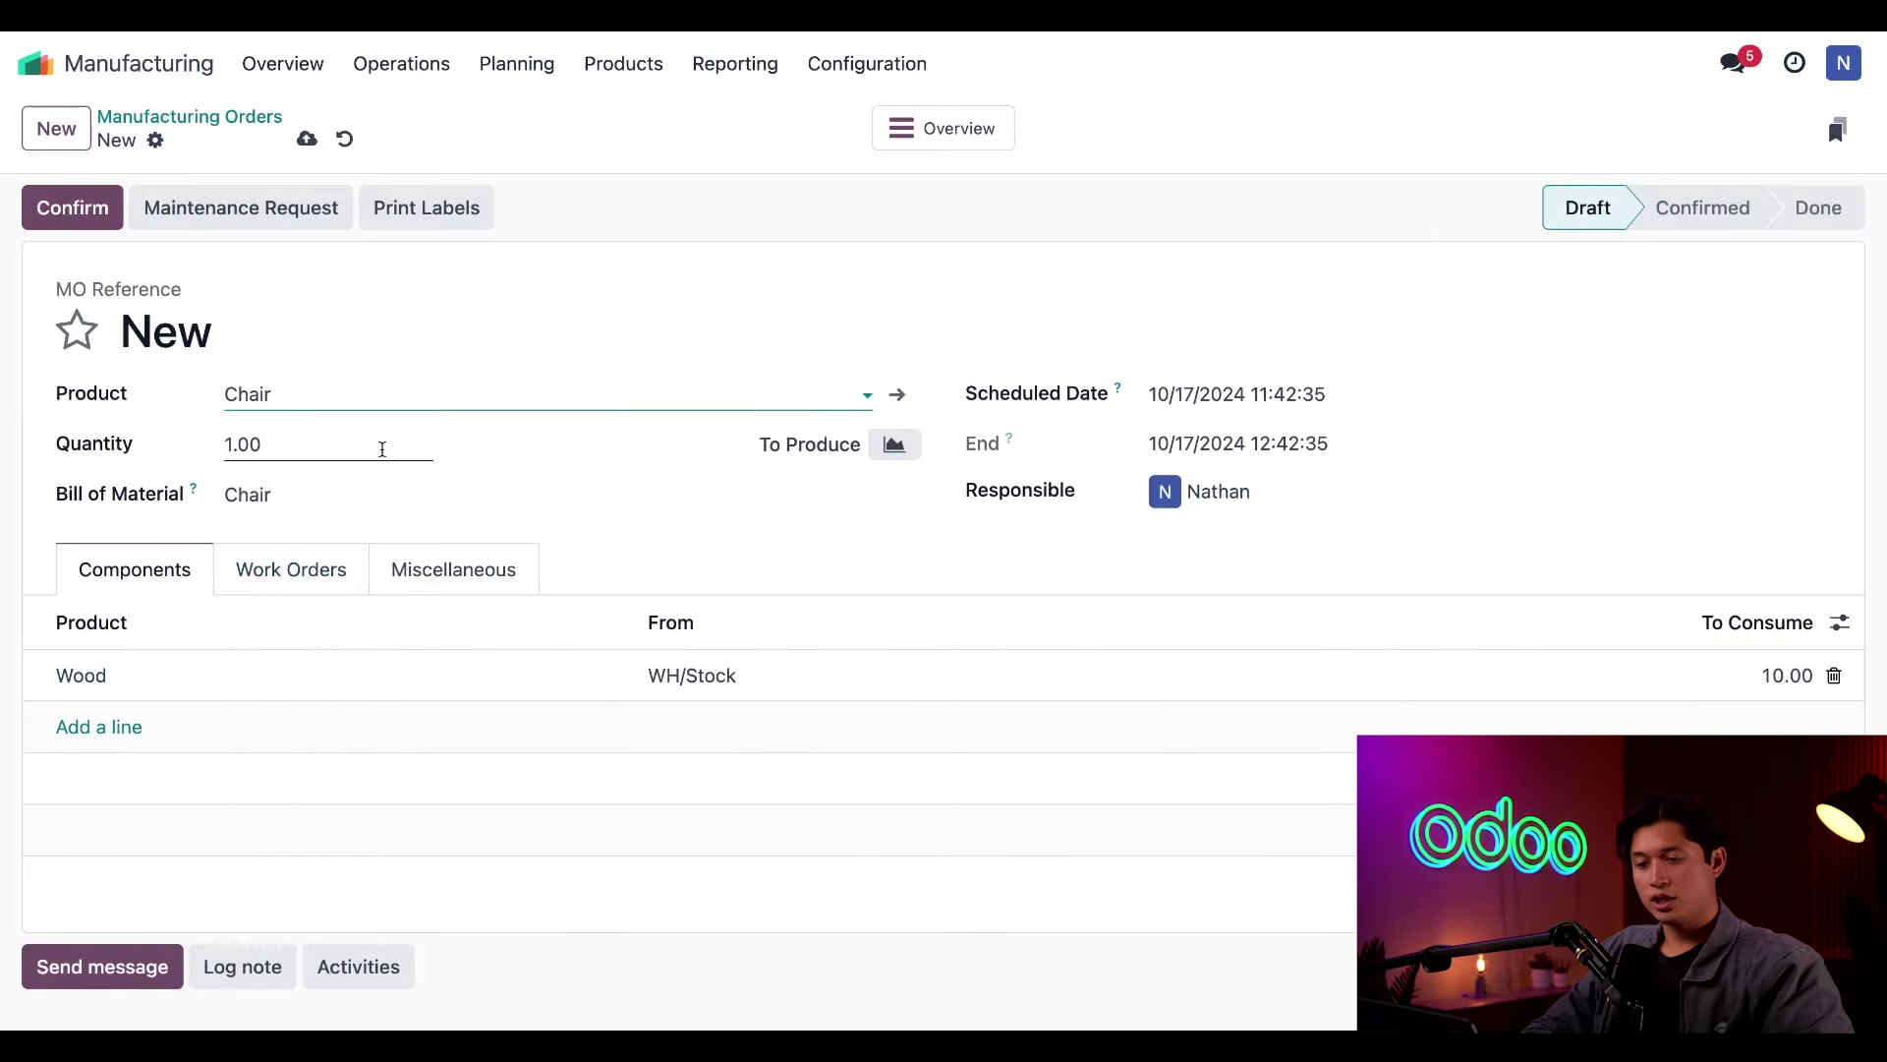
click(98, 211)
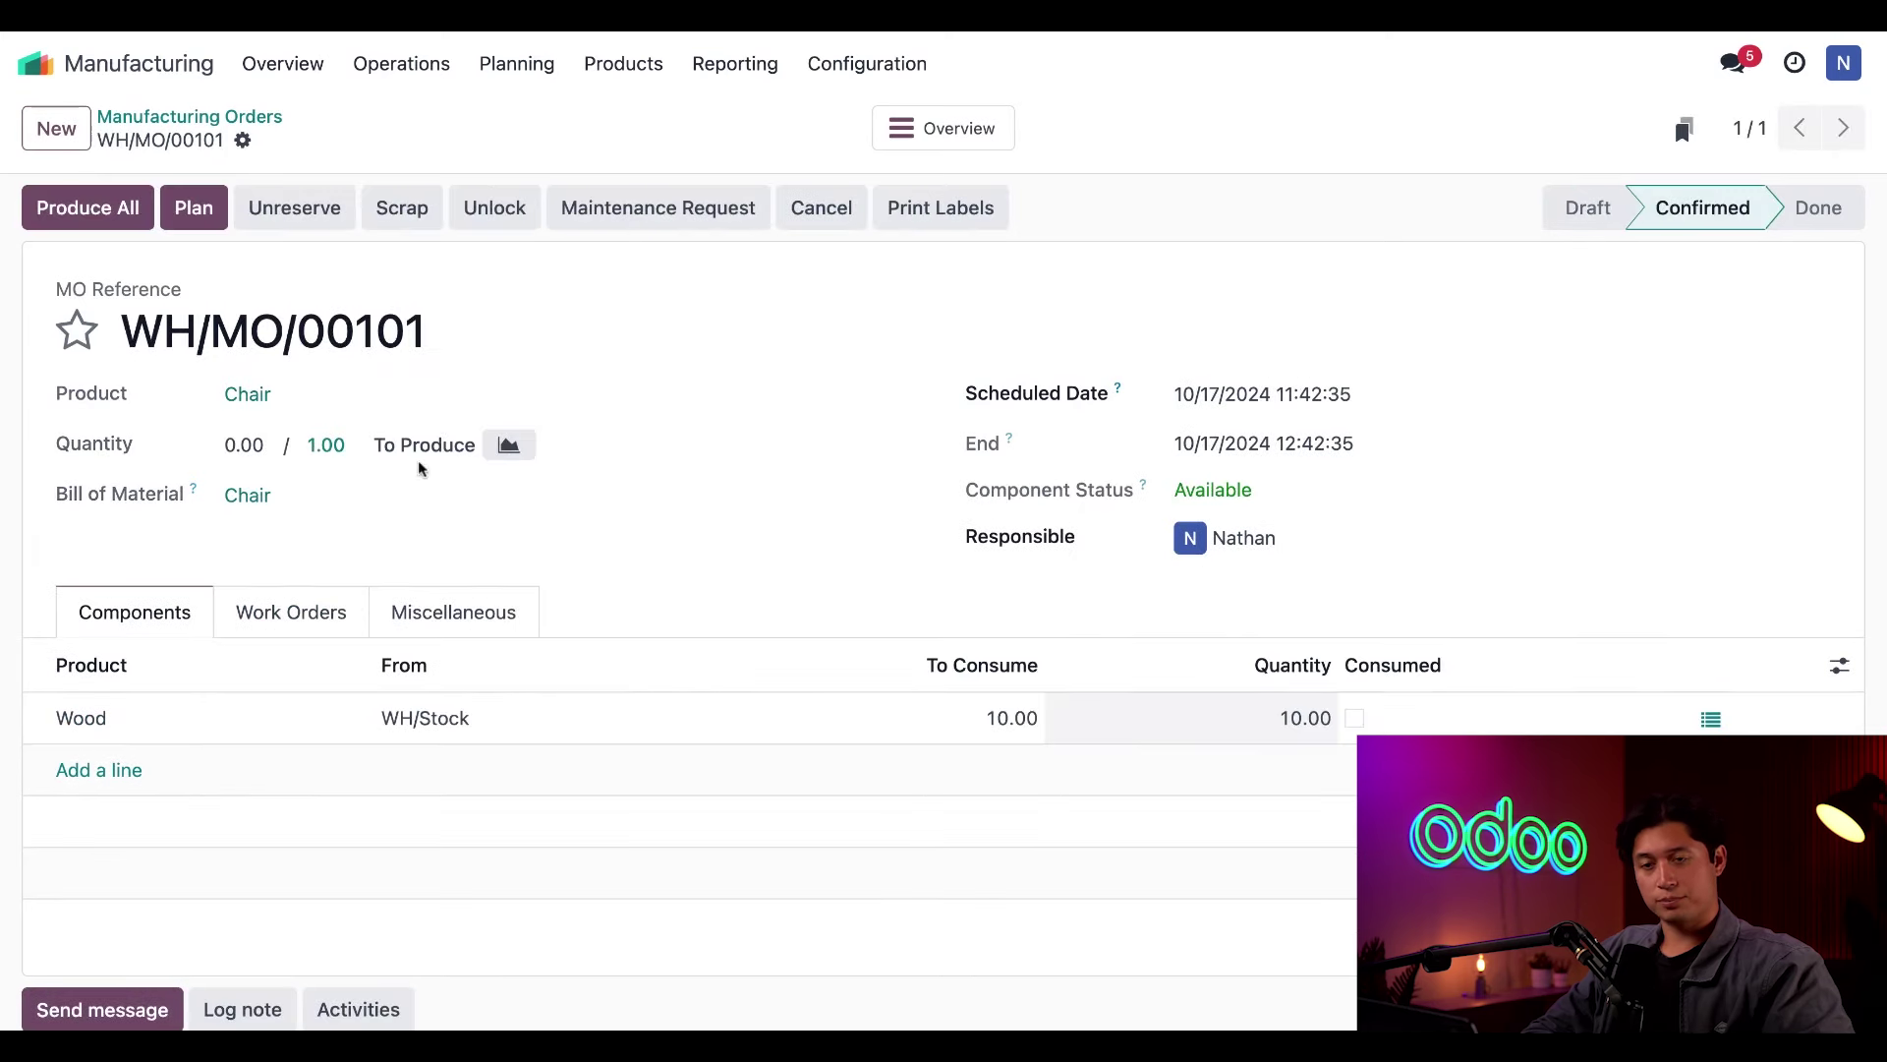
click(303, 615)
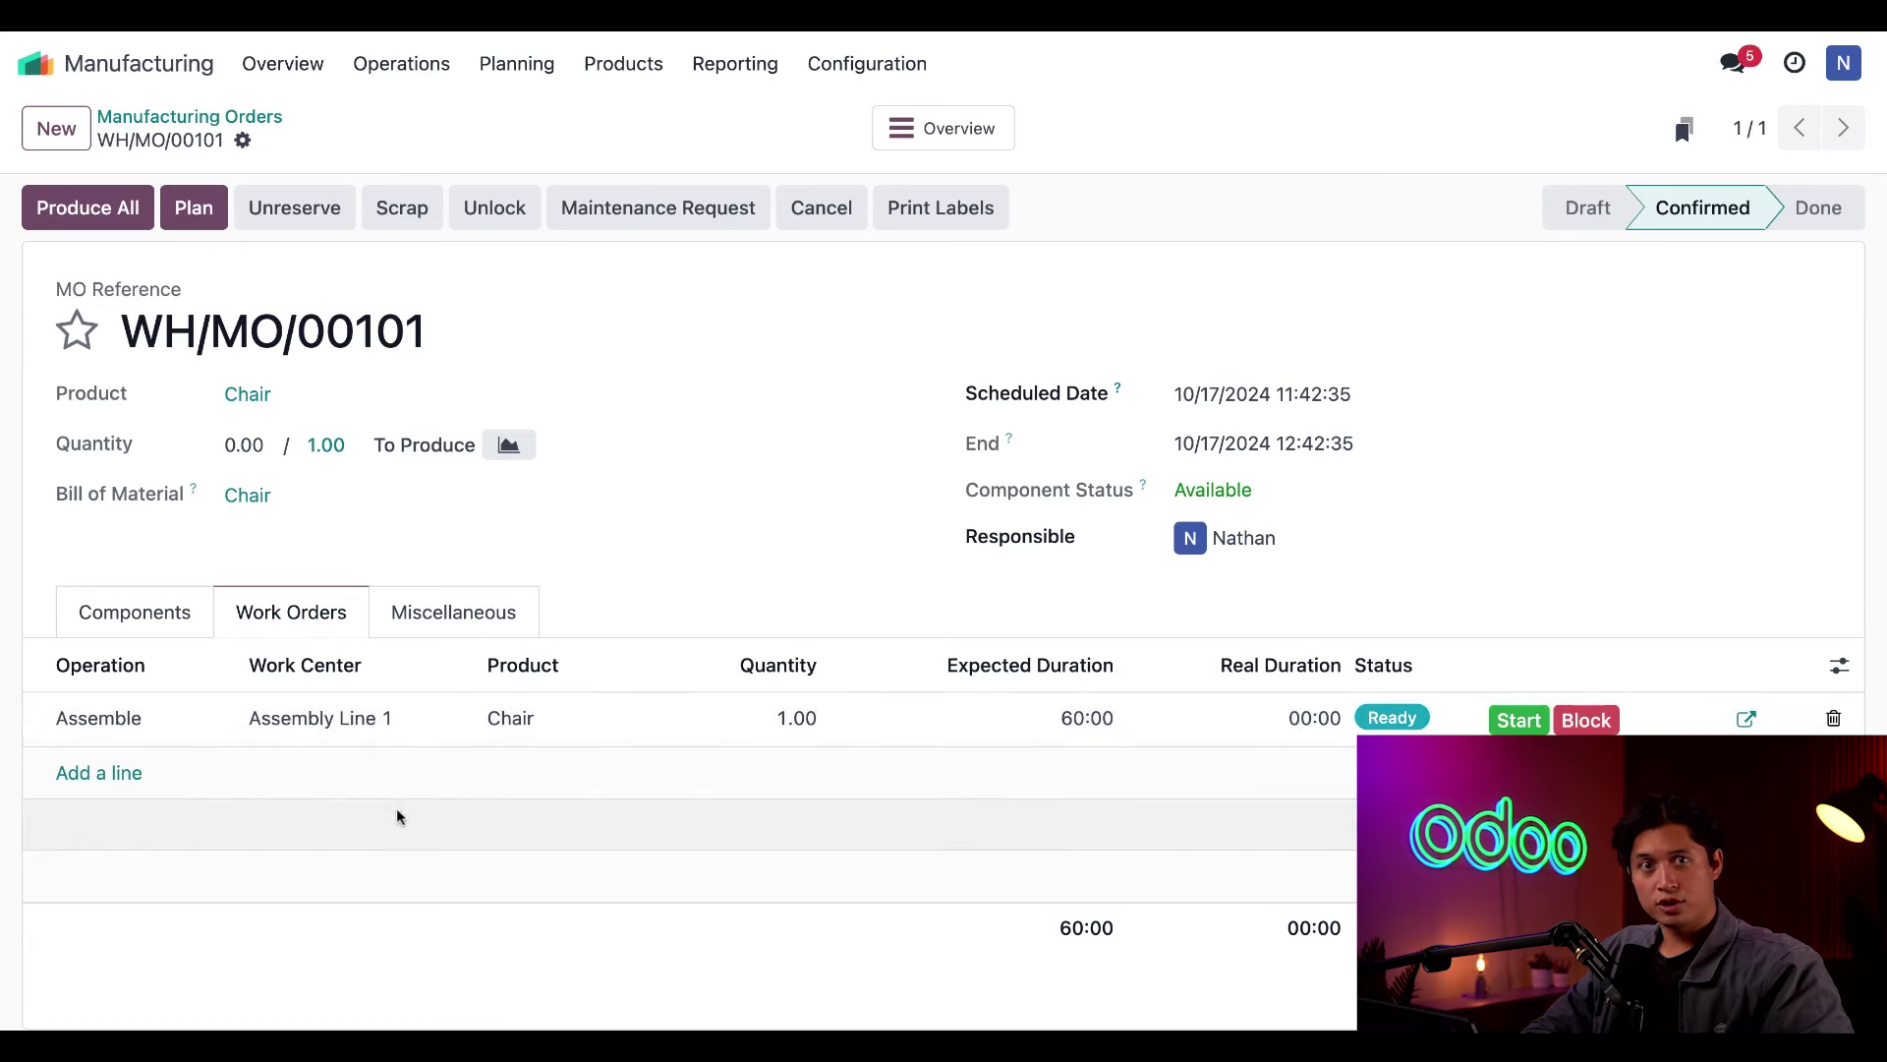
click(1518, 720)
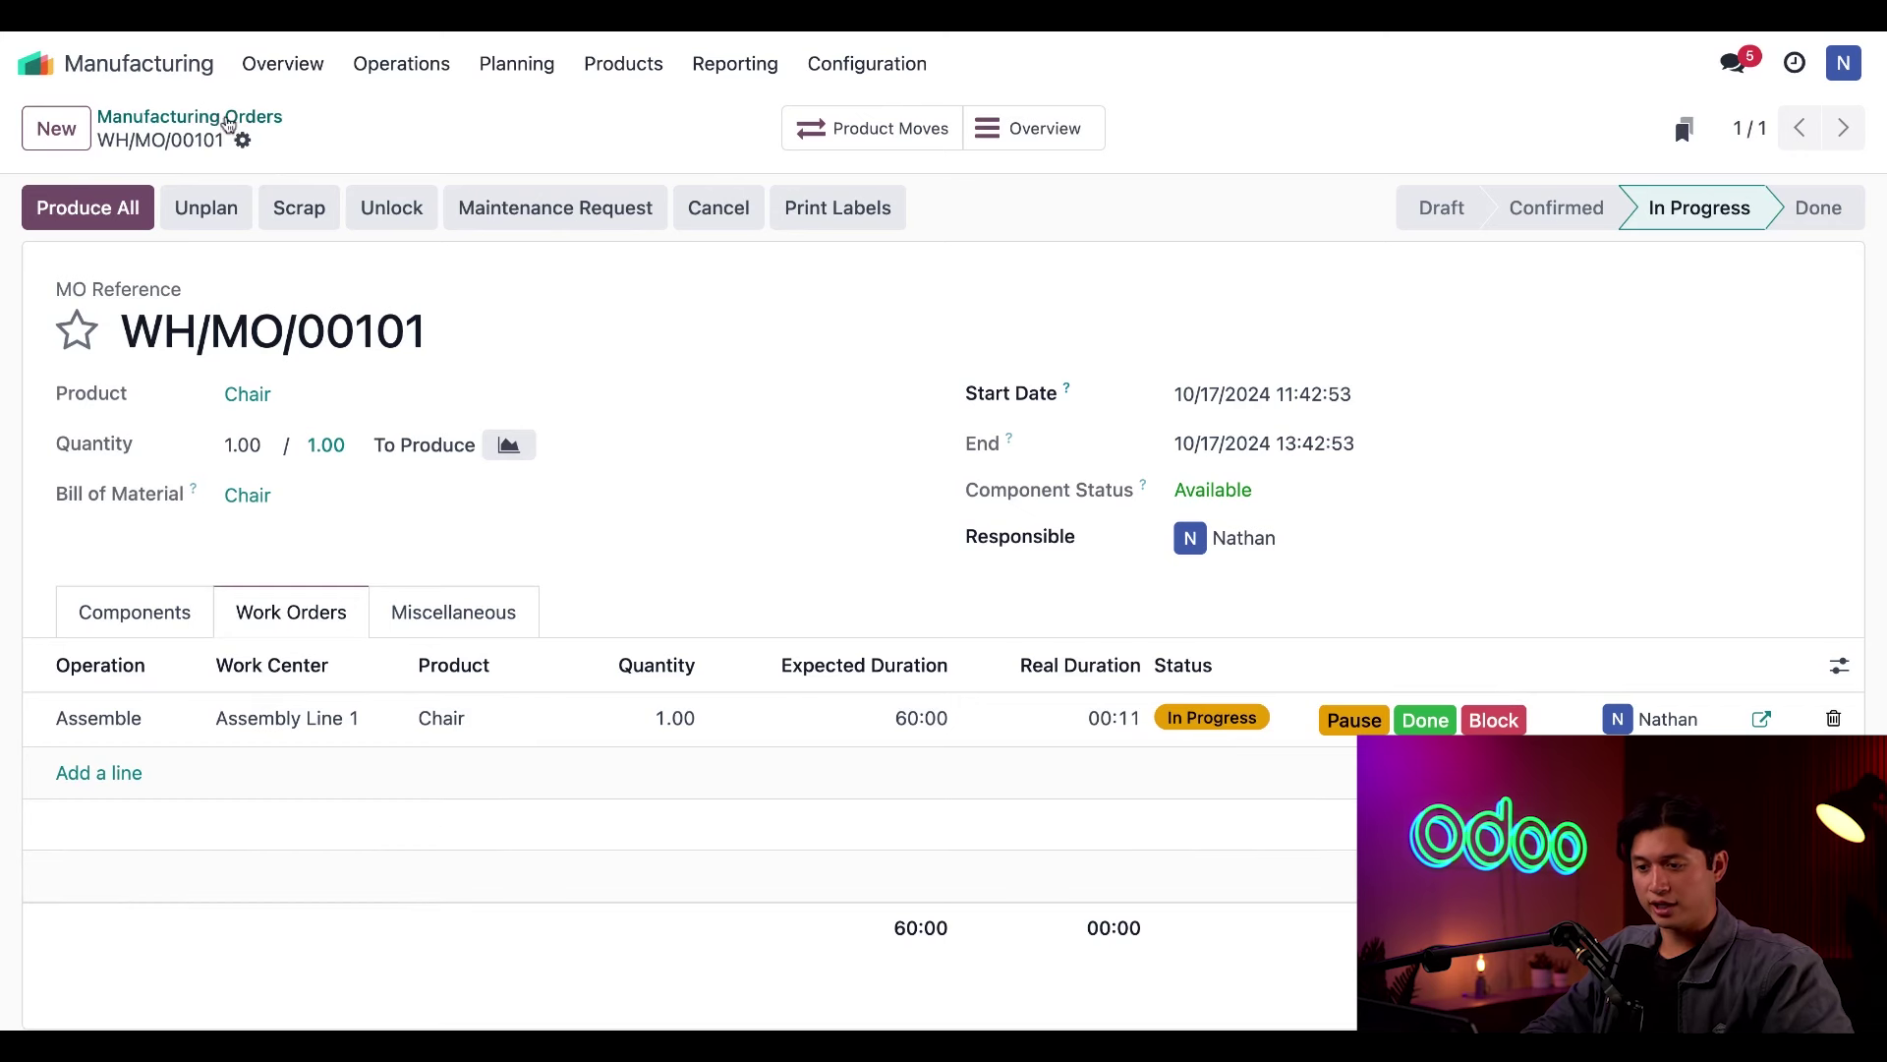
Duplicate the Chair order as WH/MO/00102, confirm it and plan it onto Assembly Line 2
click(242, 141)
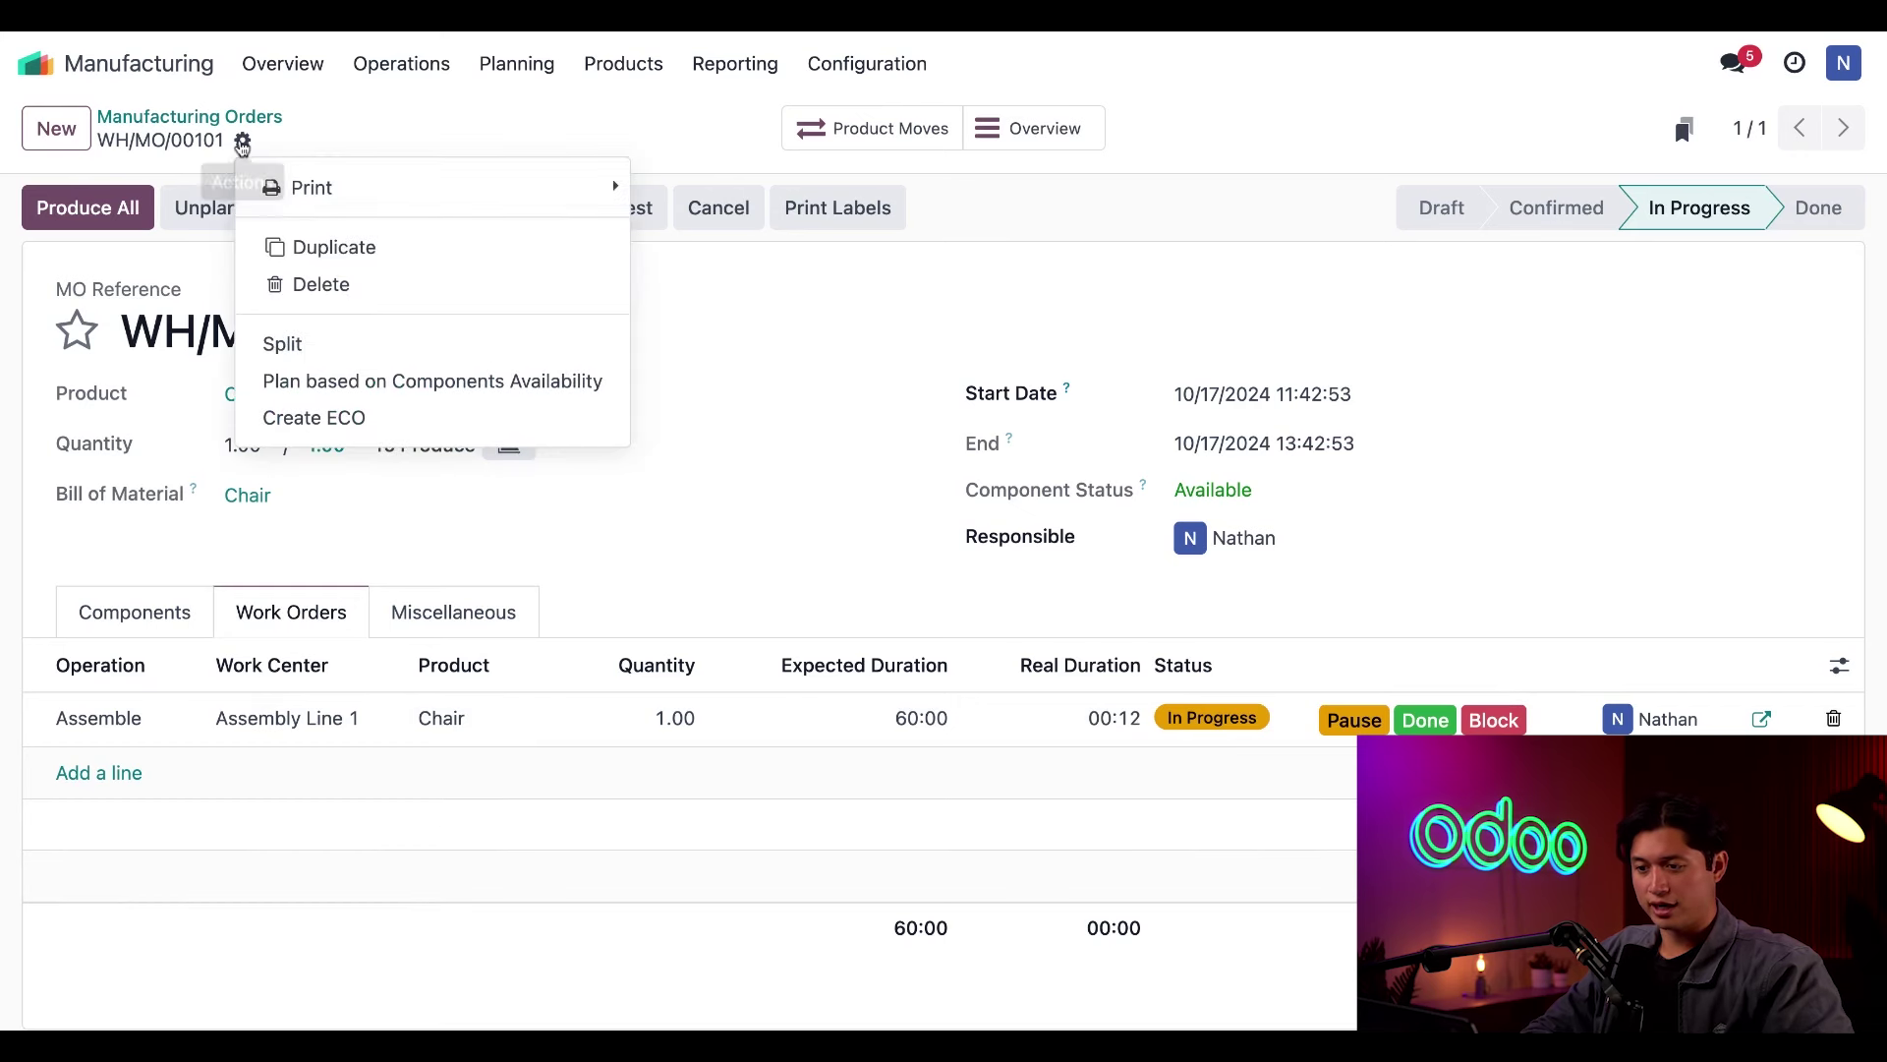
click(315, 252)
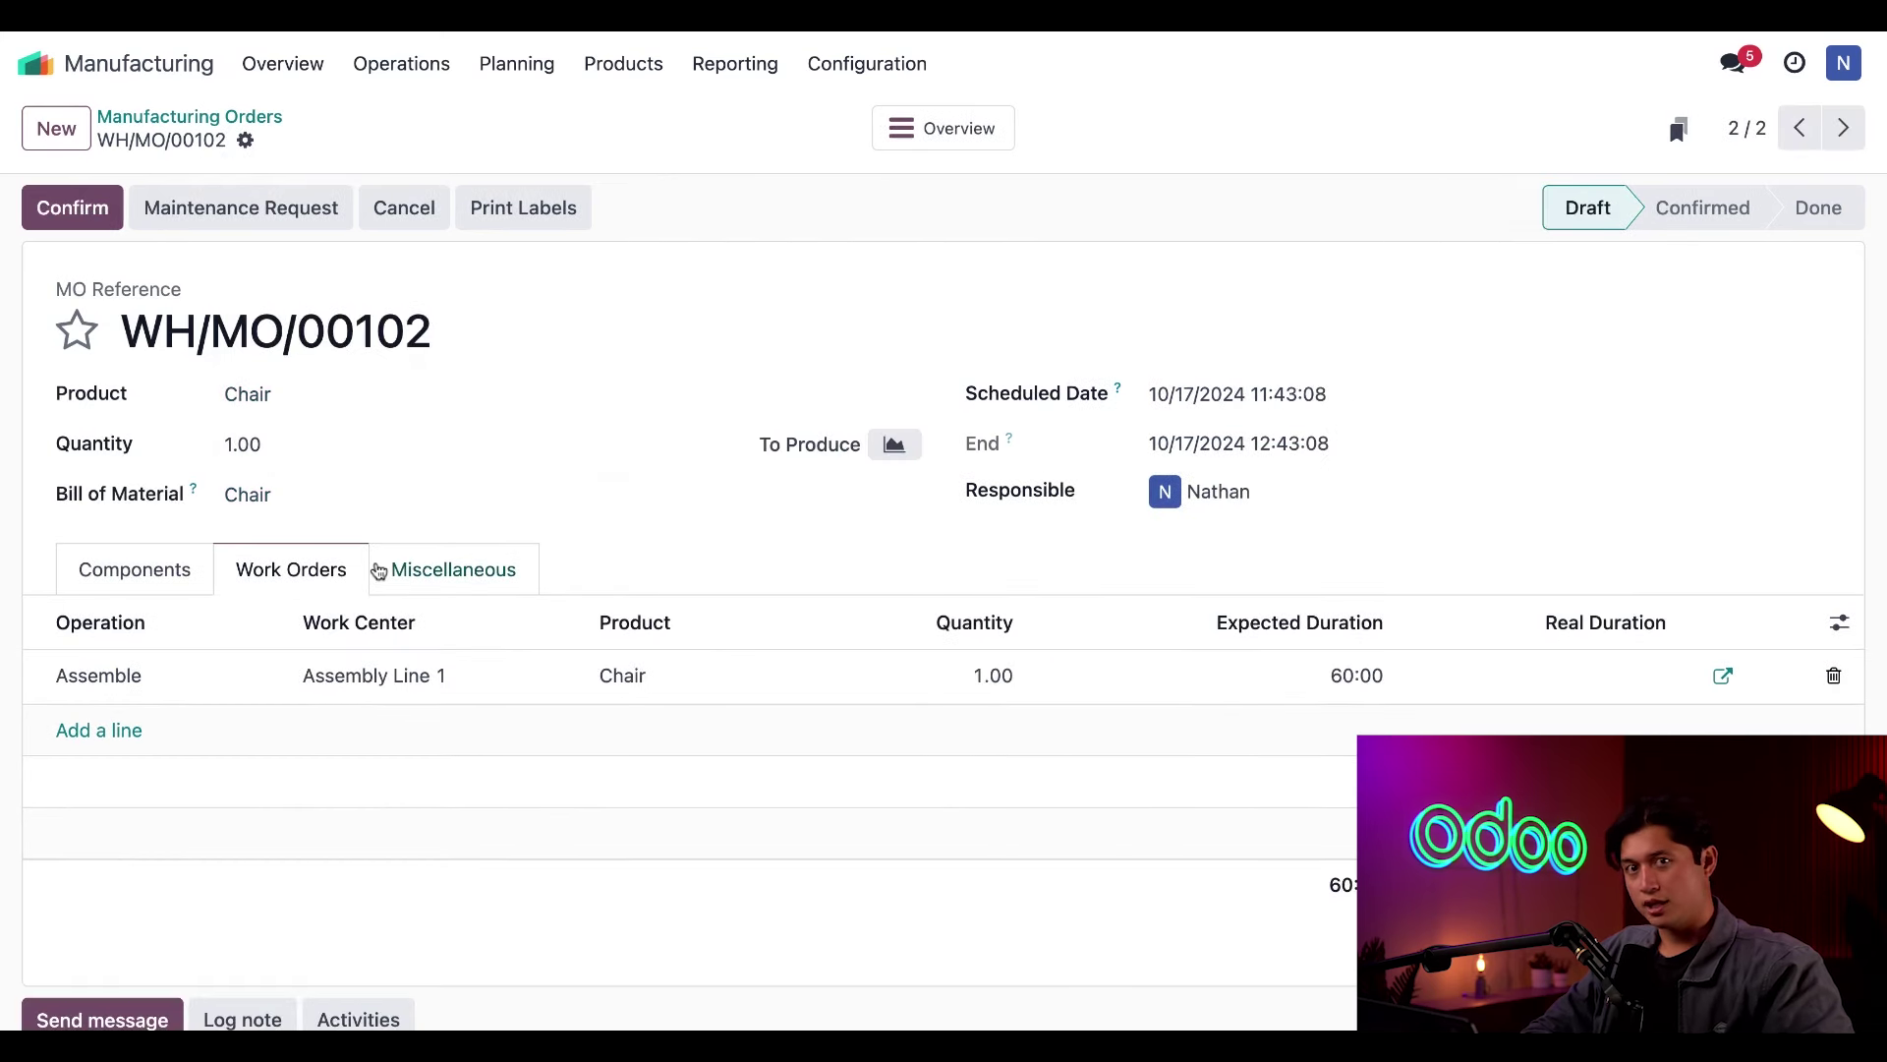
click(87, 218)
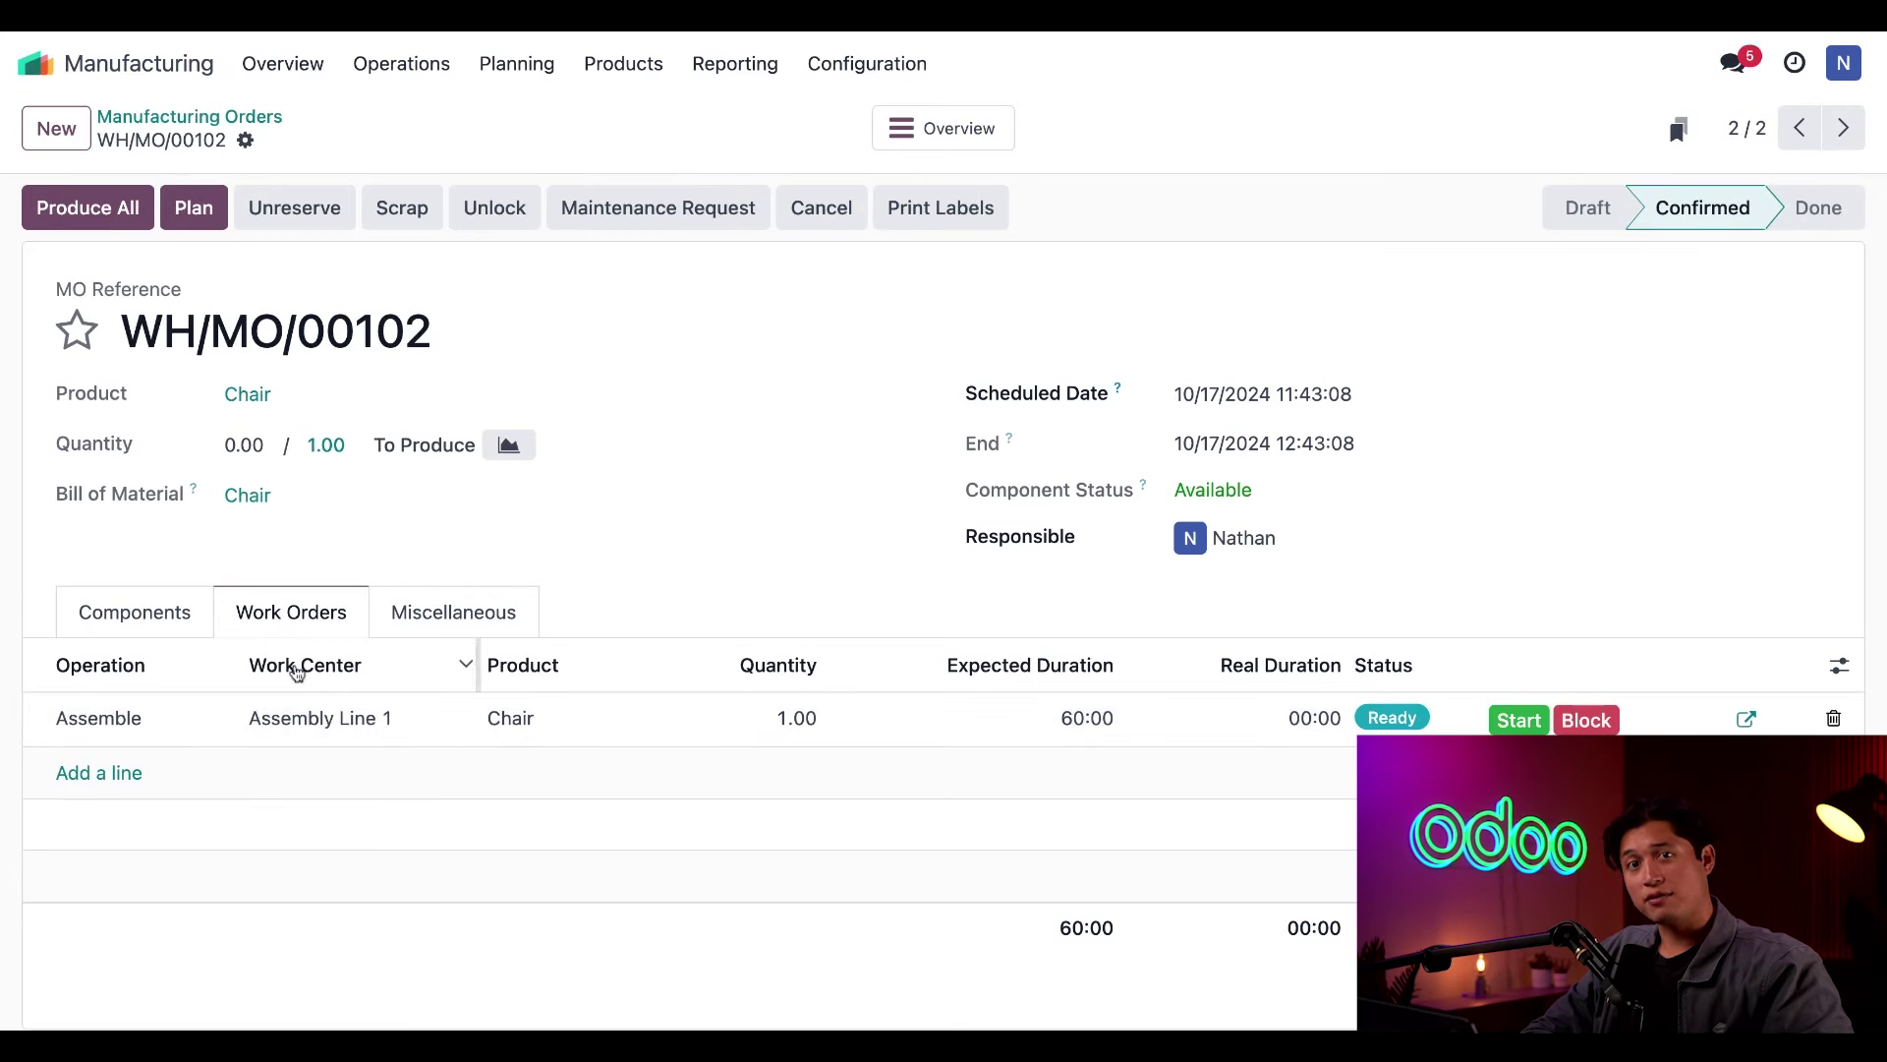
click(196, 214)
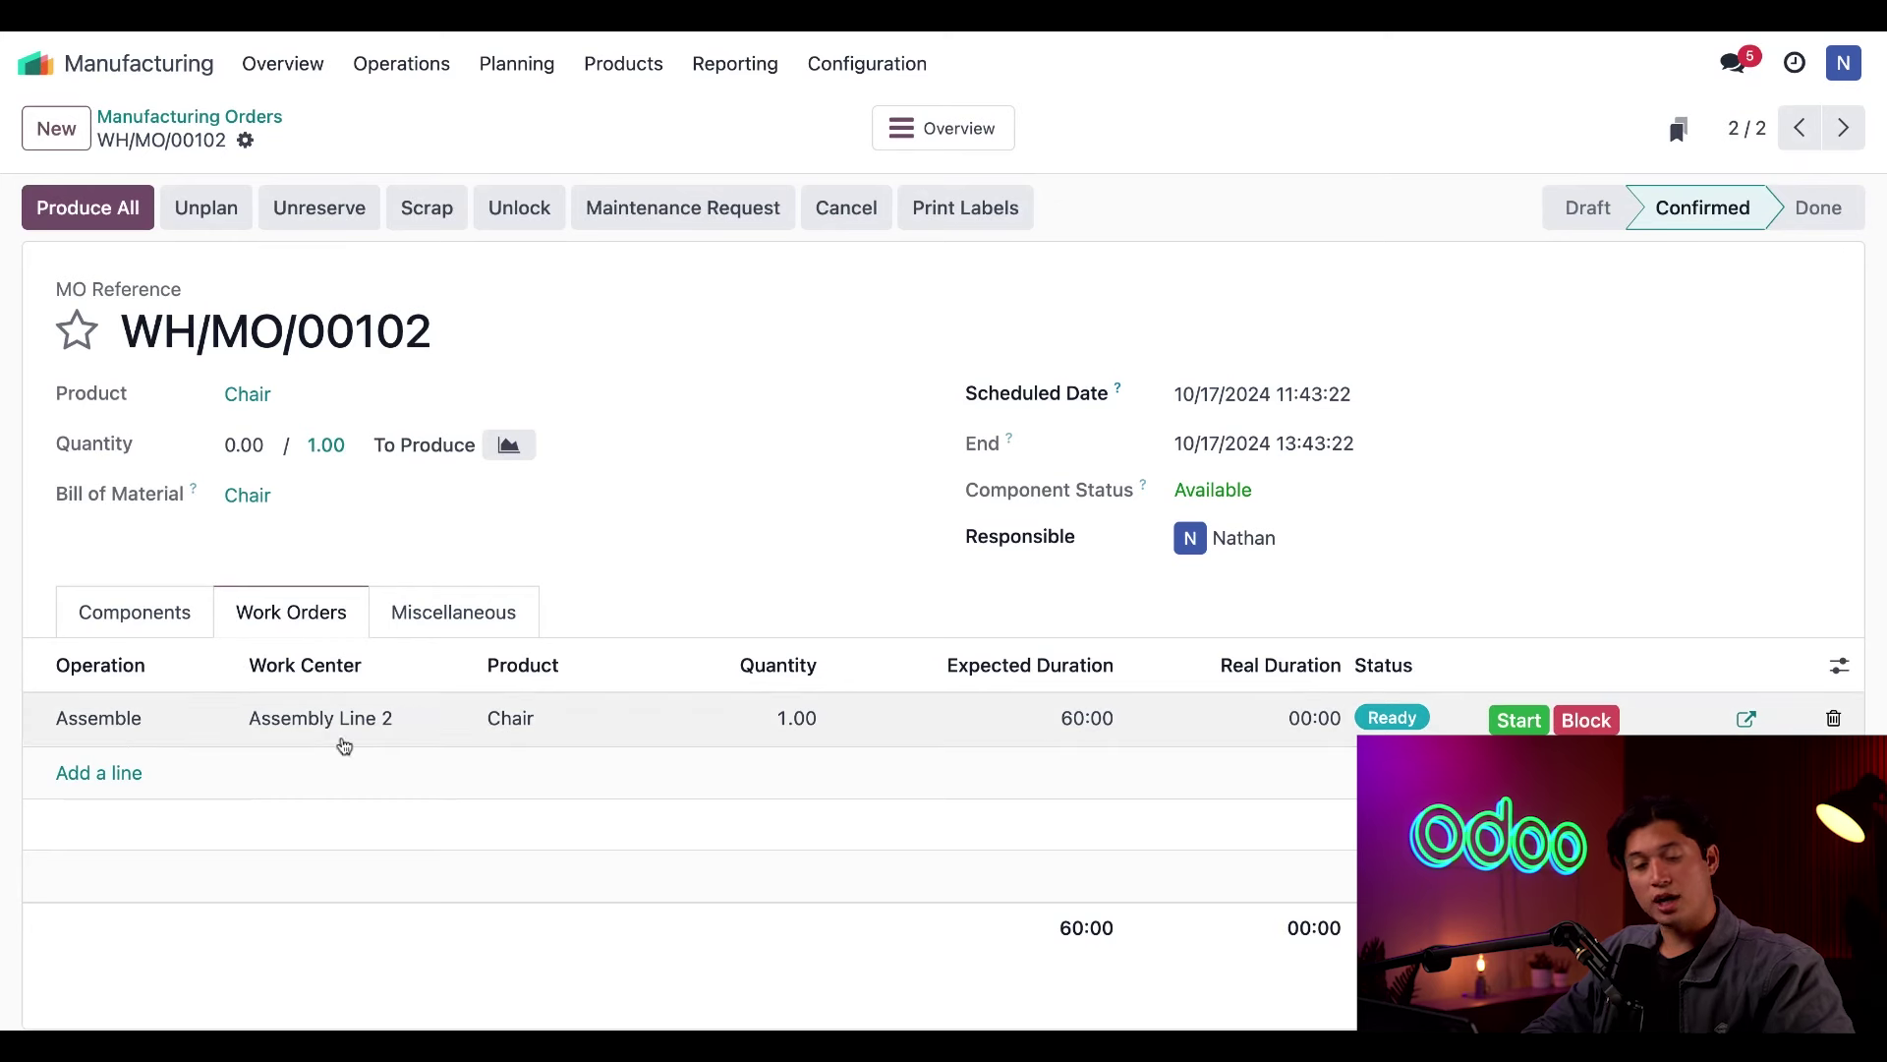